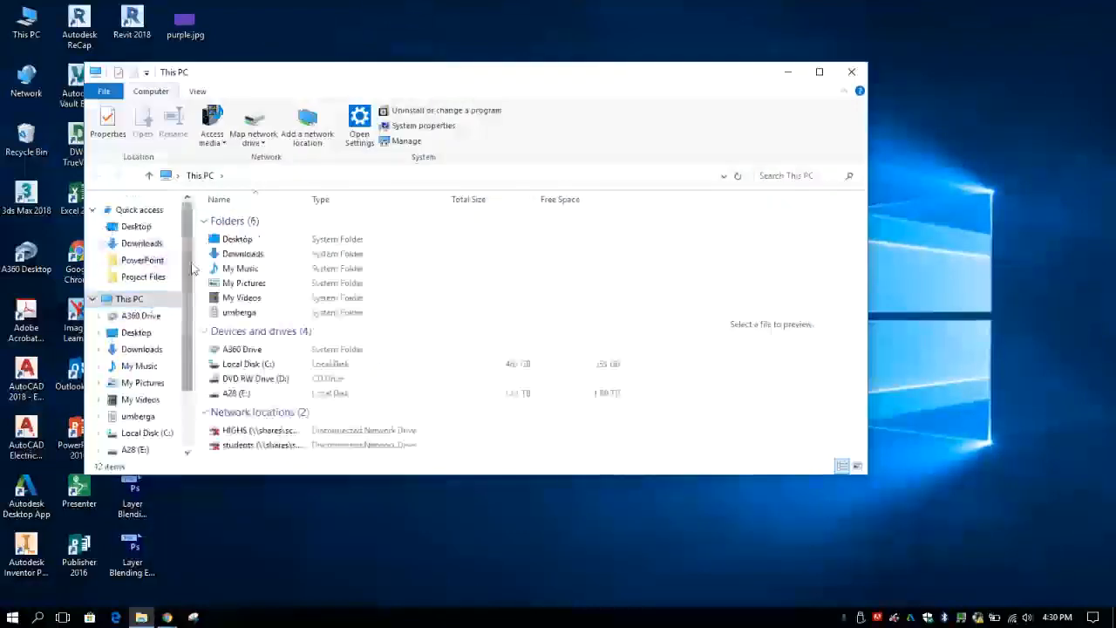
- Create a new folder named "File Management Tutorial" on the A28 (E:) drive
{"action": "left_click_drag", "start_coordinate": [188, 266], "coordinate": [187, 331]}
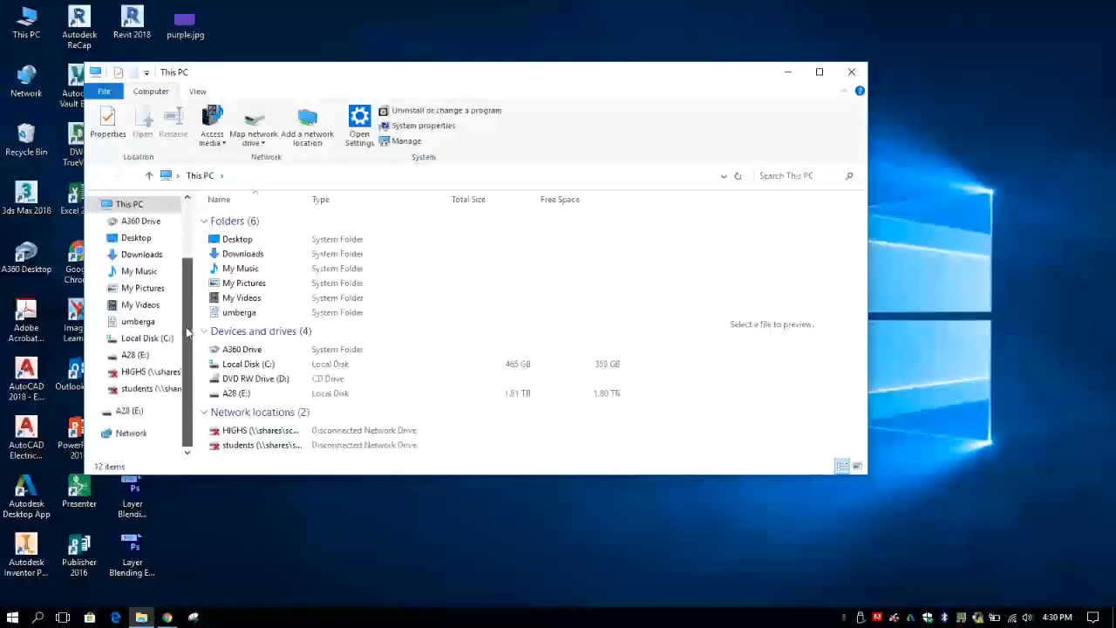
{"action": "left_click", "coordinate": [134, 355]}
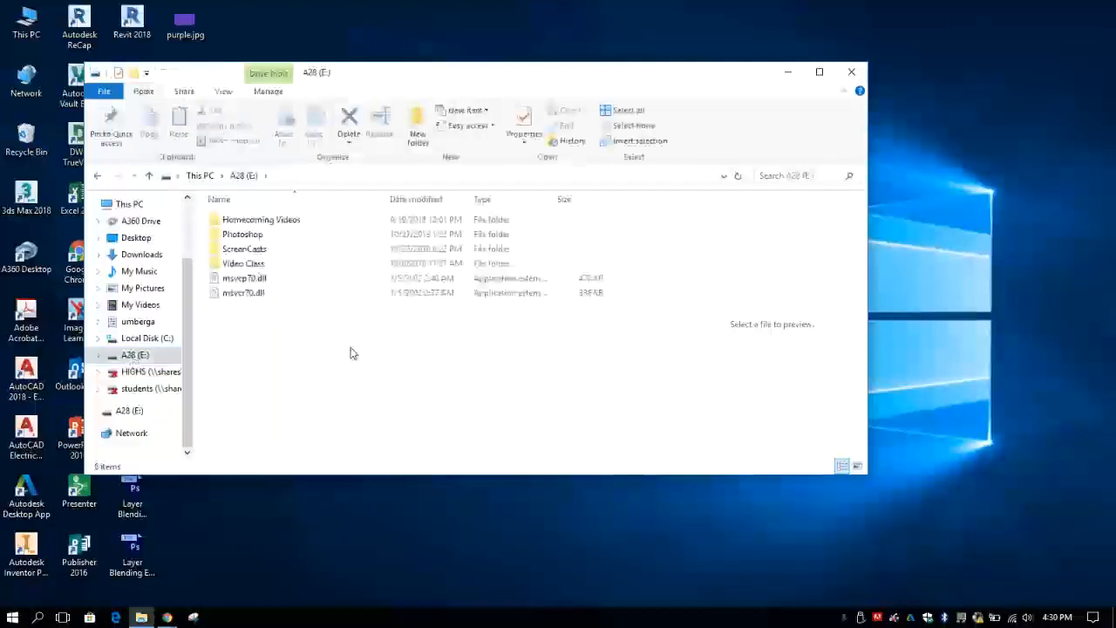
{"action": "left_click", "coordinate": [416, 126]}
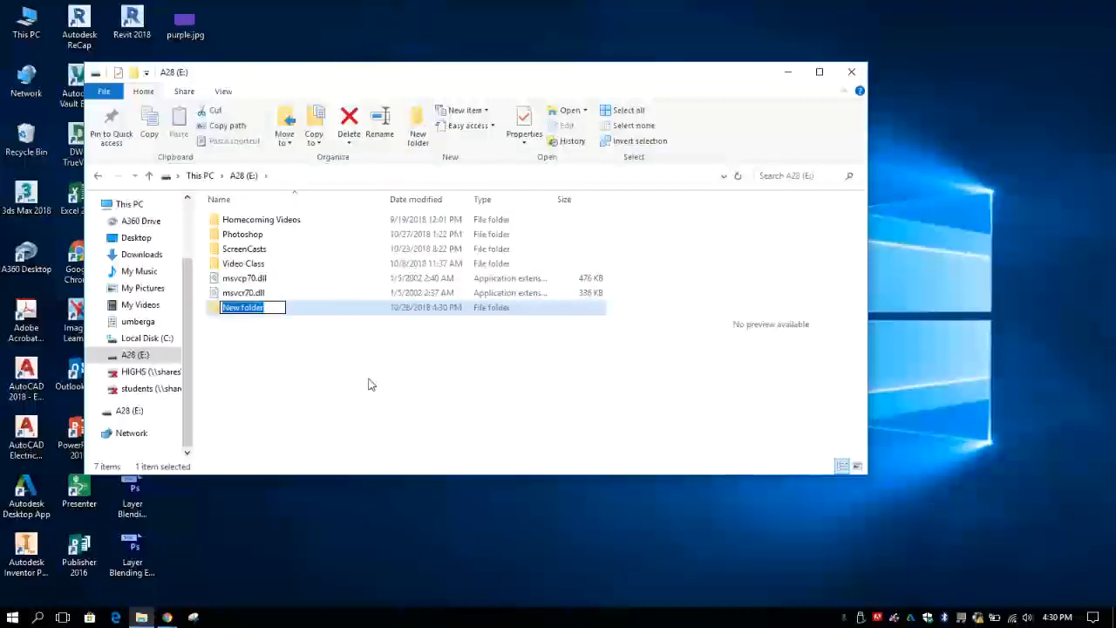
{"action": "type", "text": "File Managem"}
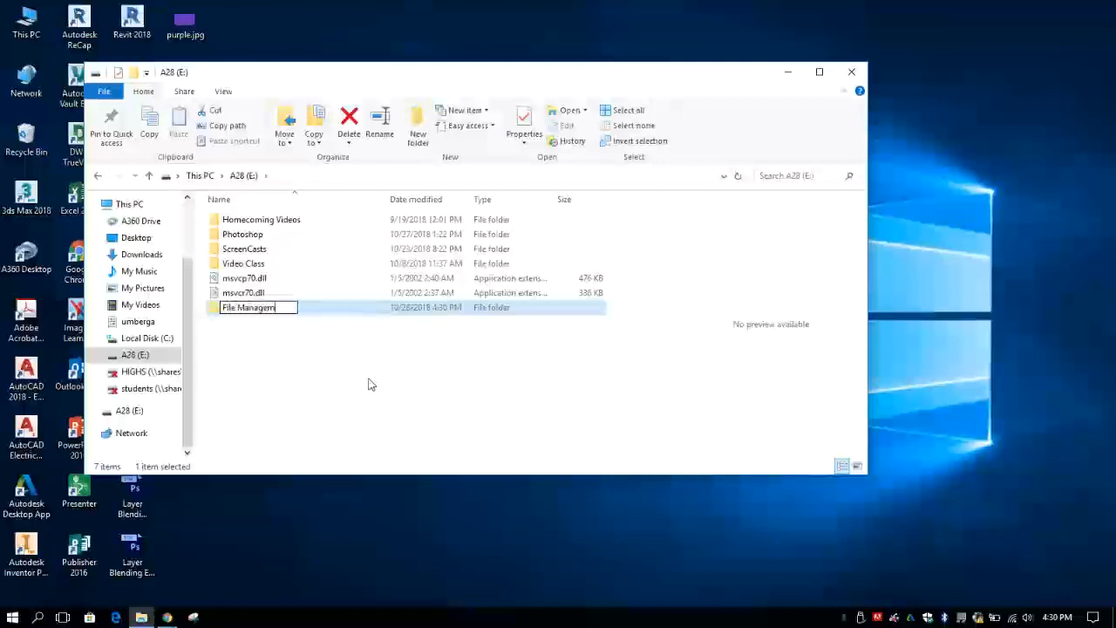
{"action": "type", "text": "ent Tutorial"}
{"action": "key", "text": "Return"}
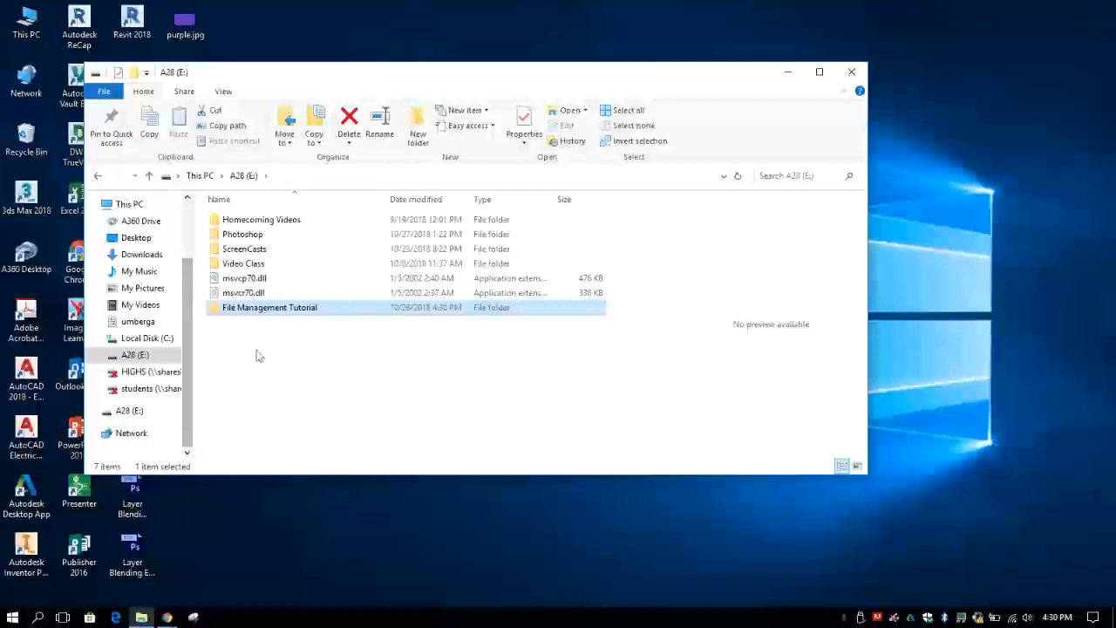
- Open the File Management Tutorial folder and create a "Project Files" subfolder in it
{"action": "double_click", "coordinate": [238, 311]}
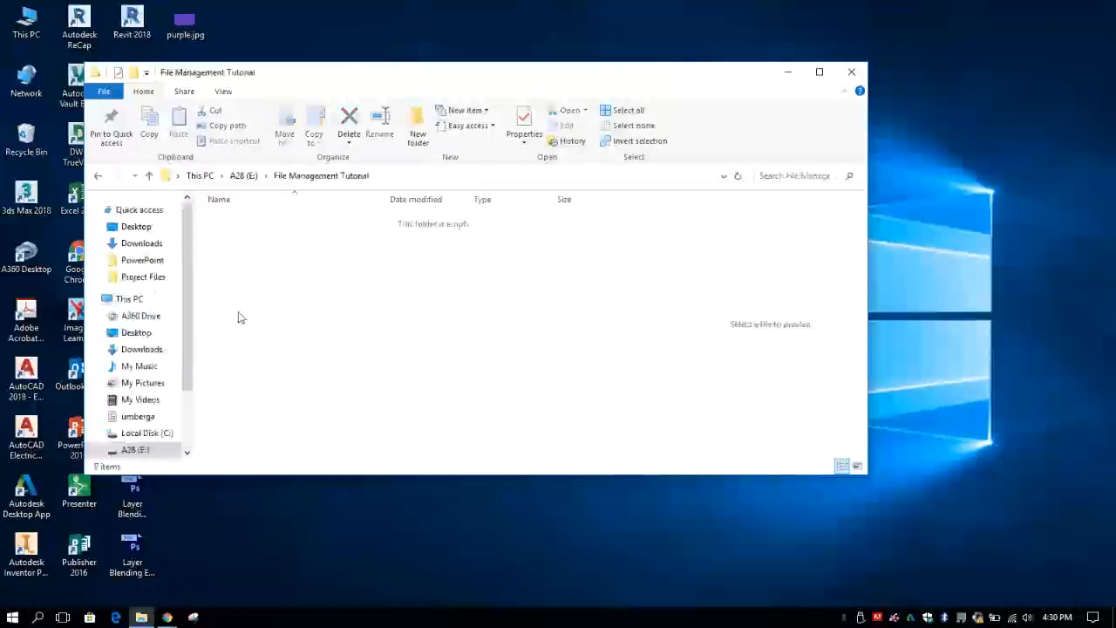
{"action": "left_click", "coordinate": [418, 122]}
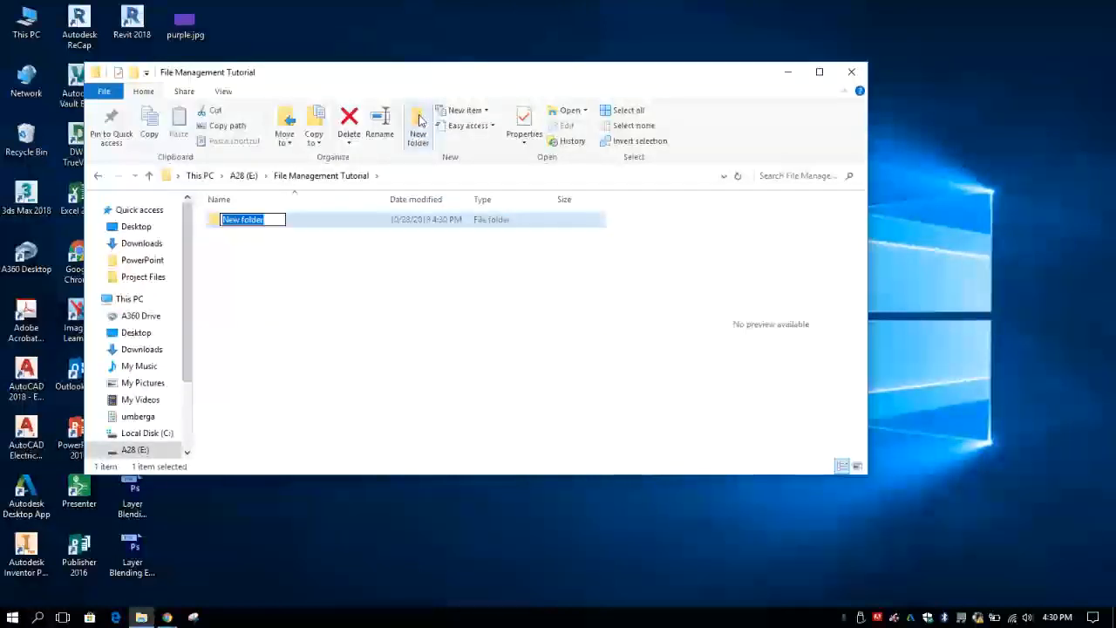
{"action": "type", "text": "Pr"}
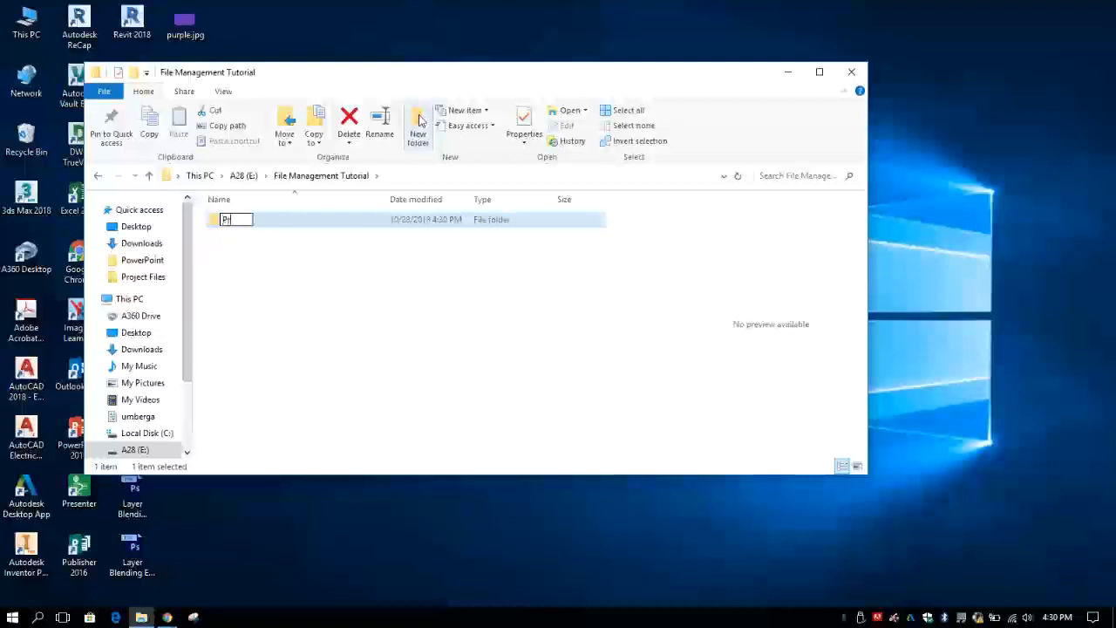
{"action": "type", "text": "oject Files"}
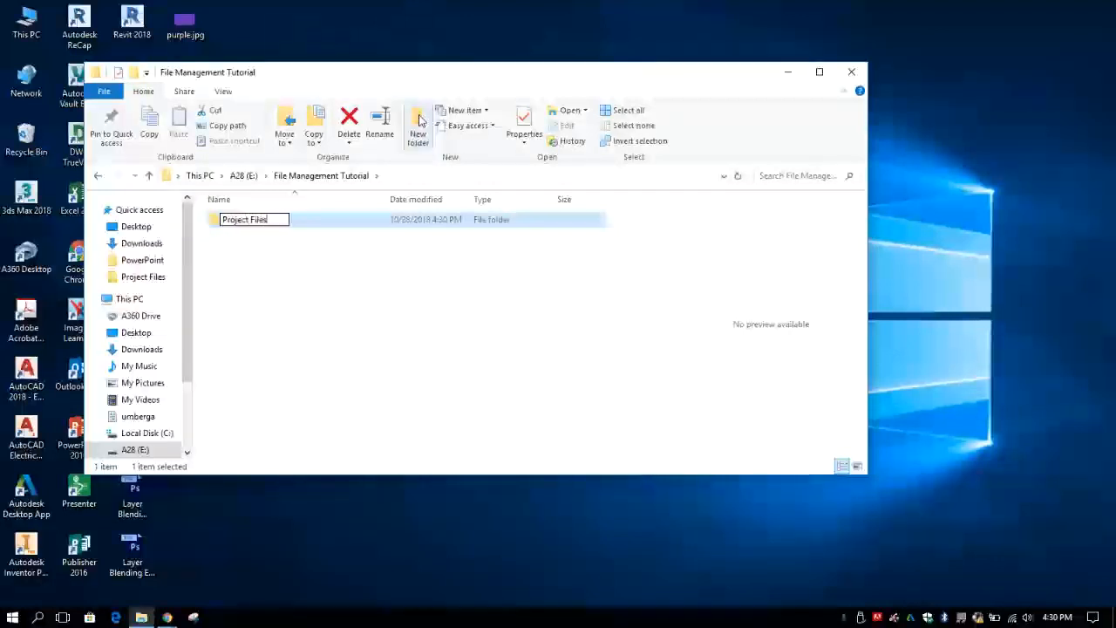
{"action": "key", "text": "Return"}
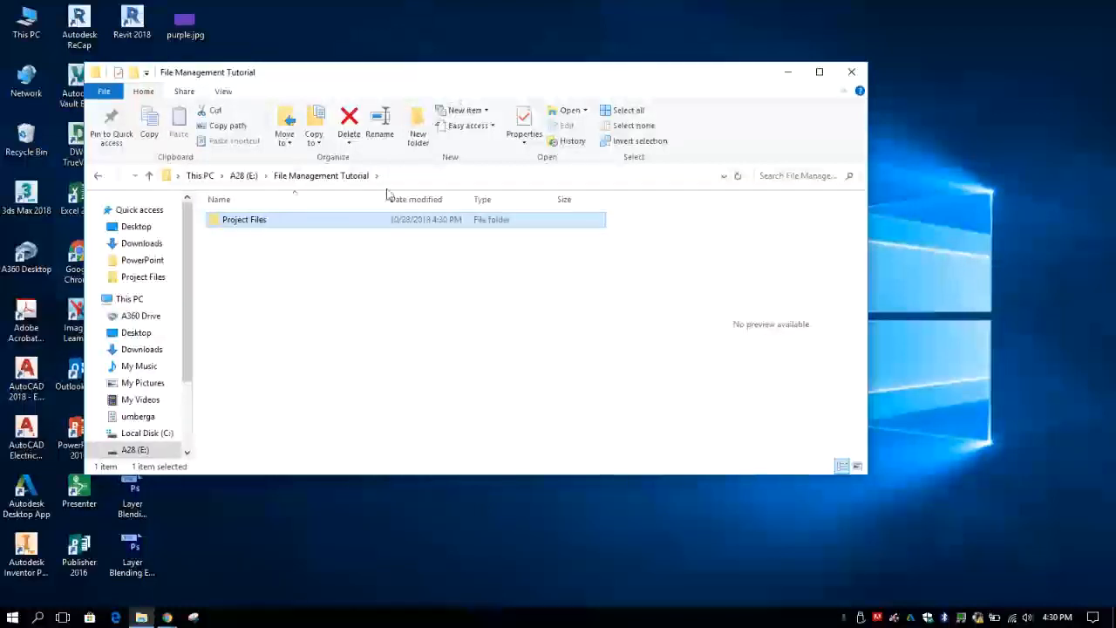
- Add two more subfolders named "Audio" and "Soundtrack" to the File Management Tutorial folder
{"action": "left_click", "coordinate": [333, 312]}
{"action": "left_click", "coordinate": [411, 138]}
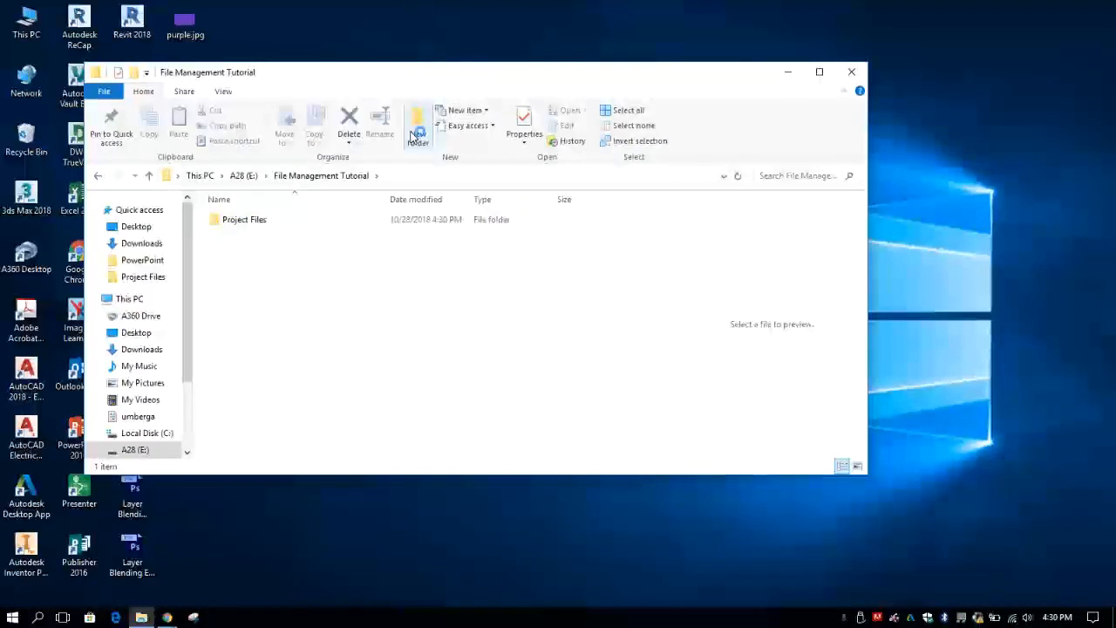
{"action": "type", "text": "Audio"}
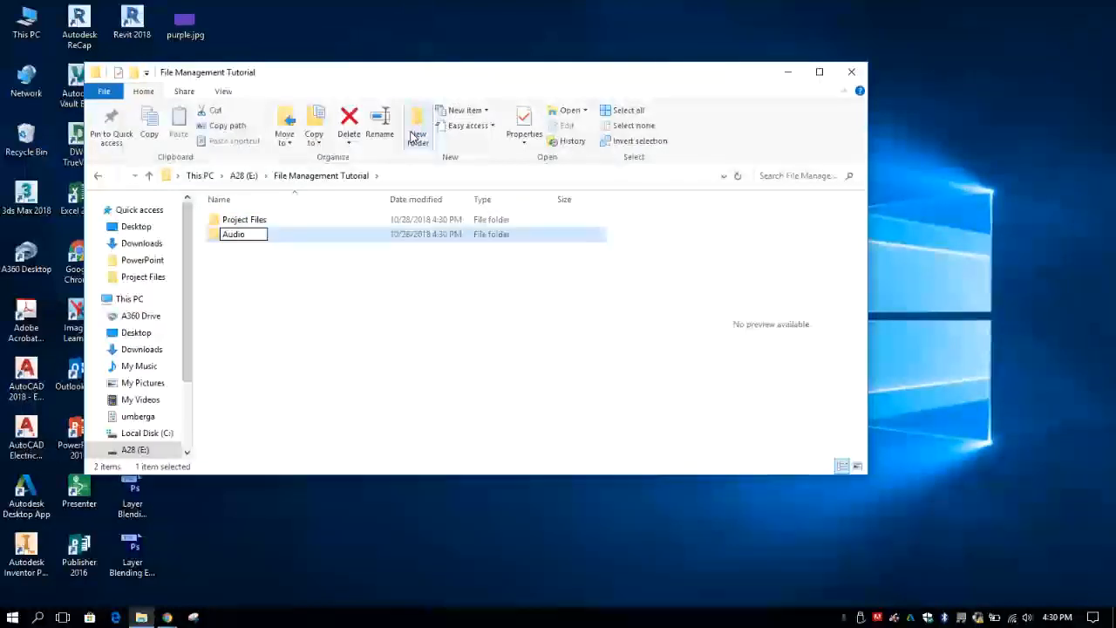
{"action": "key", "text": "Return"}
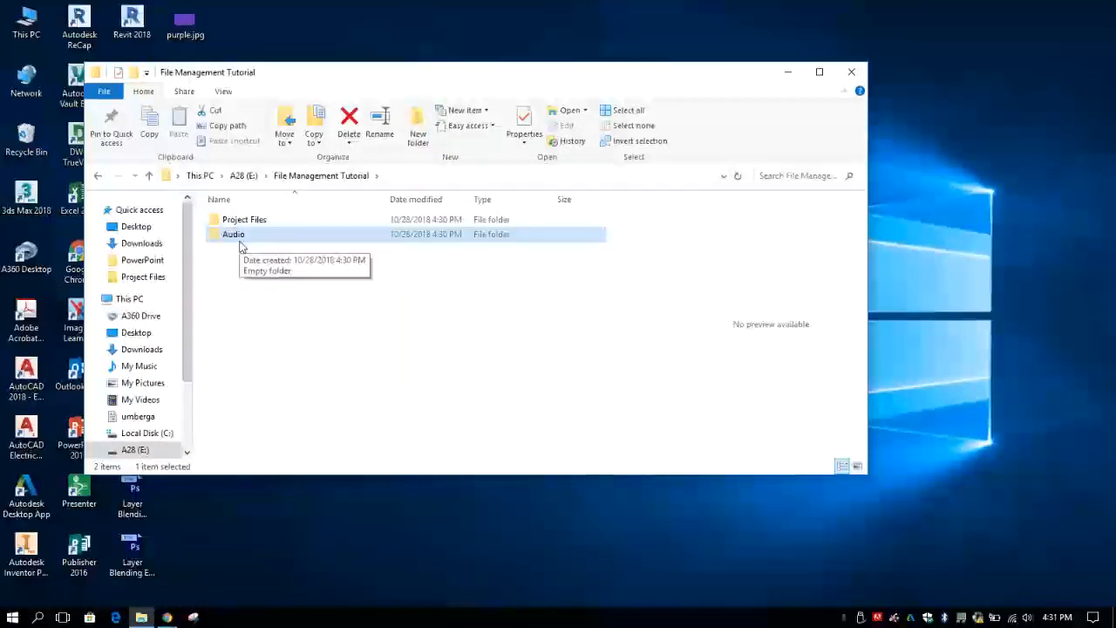
{"action": "left_click", "coordinate": [299, 247]}
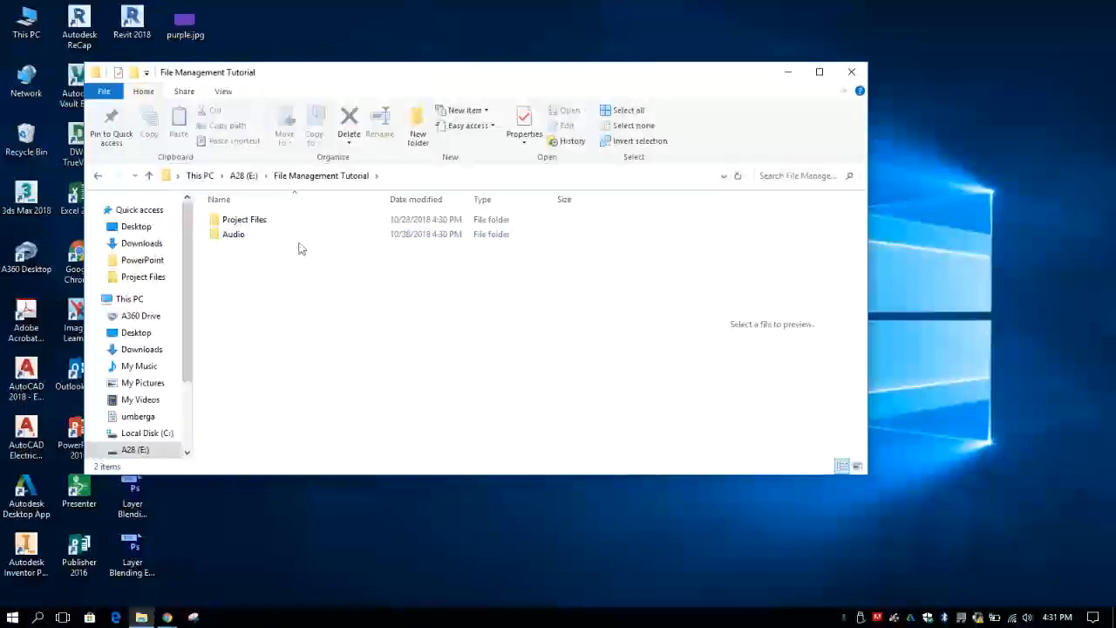
{"action": "left_click", "coordinate": [417, 127]}
{"action": "type", "text": "Soundtrack"}
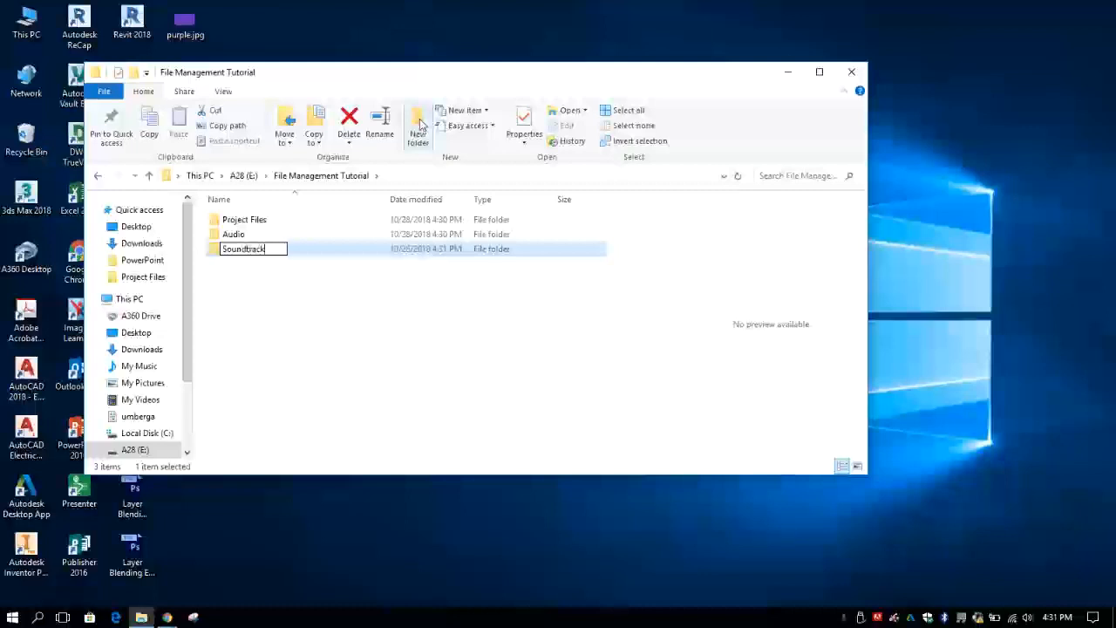
{"action": "key", "text": "Return"}
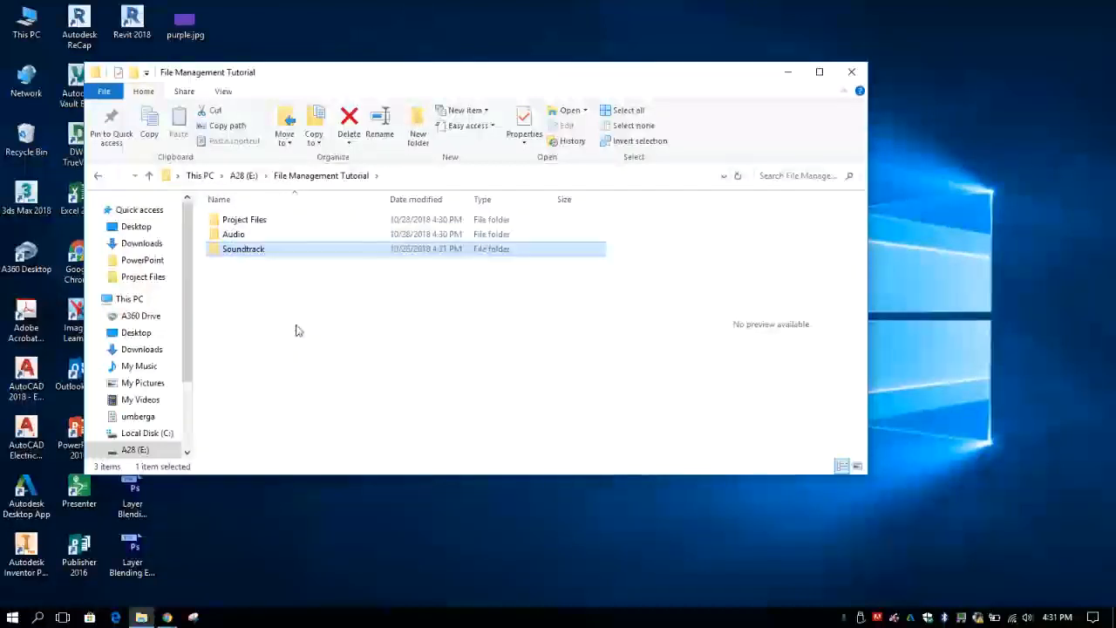
- Create the subfolders "Footage" and "Graphics Font" in the File Management Tutorial folder
{"action": "left_click", "coordinate": [417, 129]}
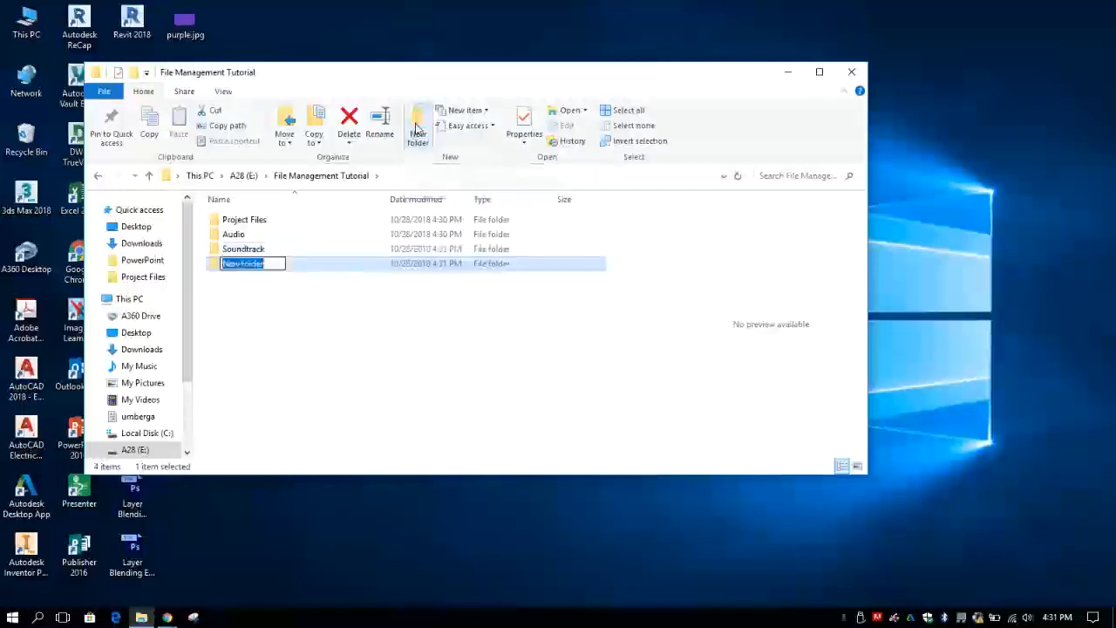
{"action": "type", "text": "Footage"}
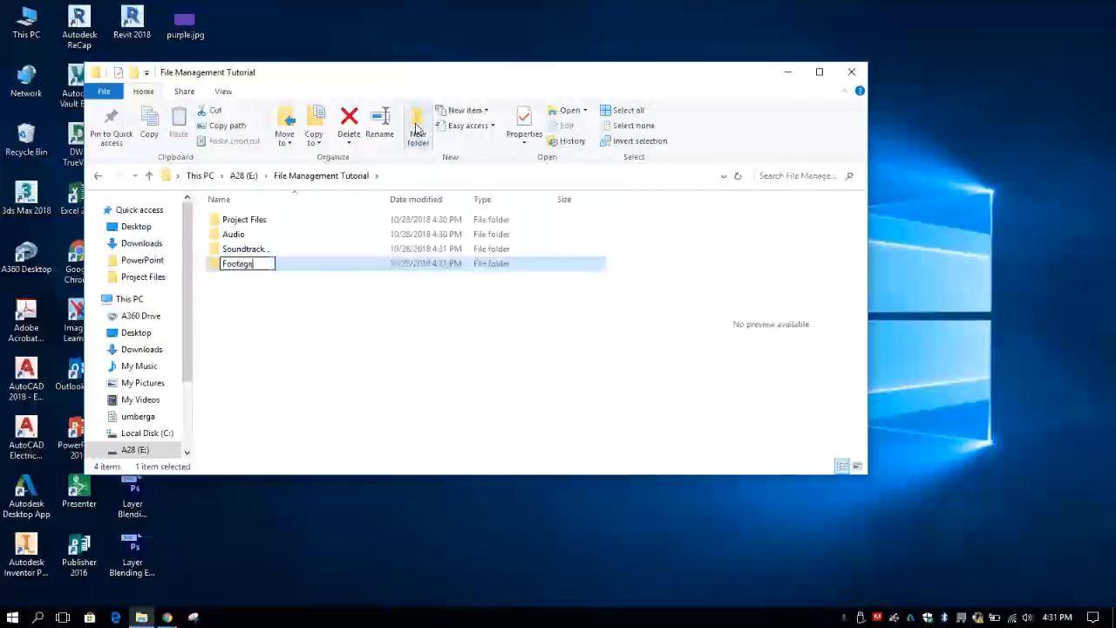
{"action": "key", "text": "Return"}
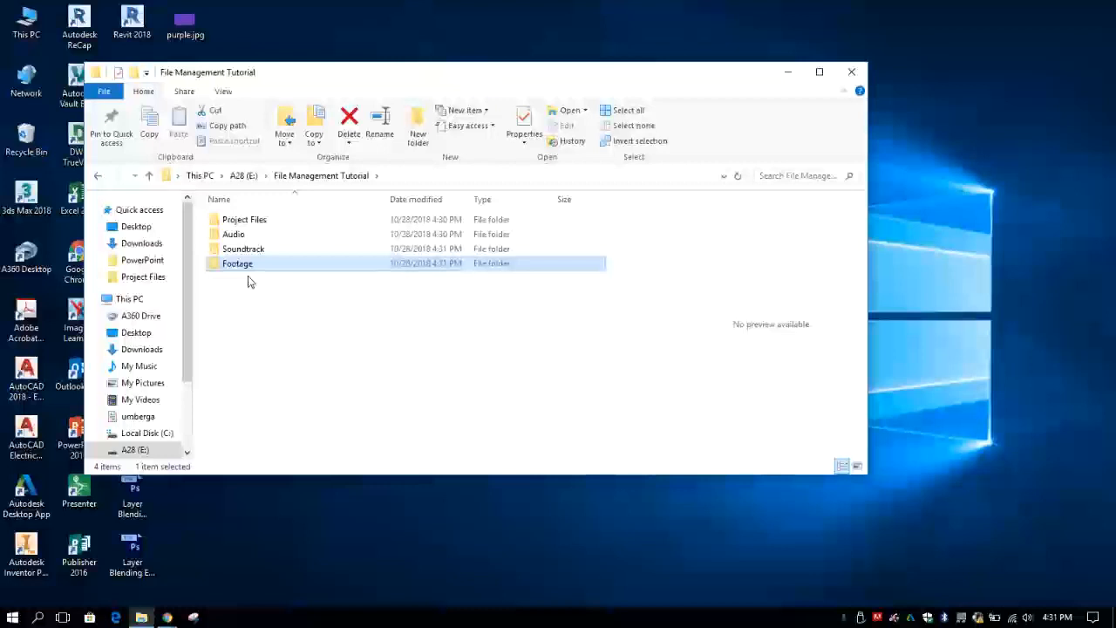
{"action": "left_click", "coordinate": [420, 131]}
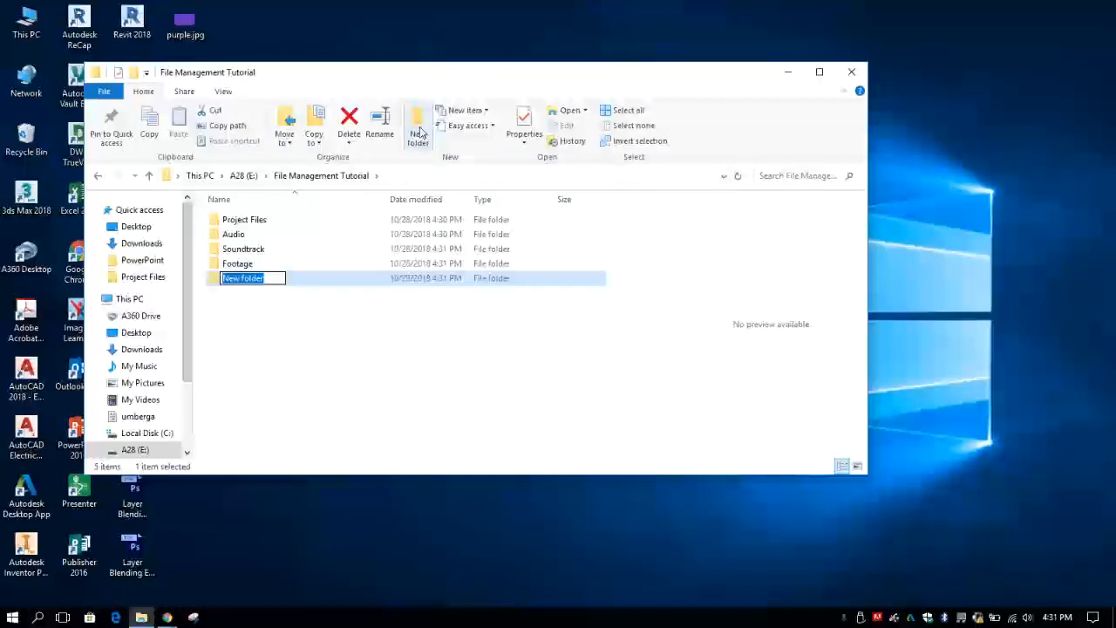
{"action": "type", "text": "Graphic"}
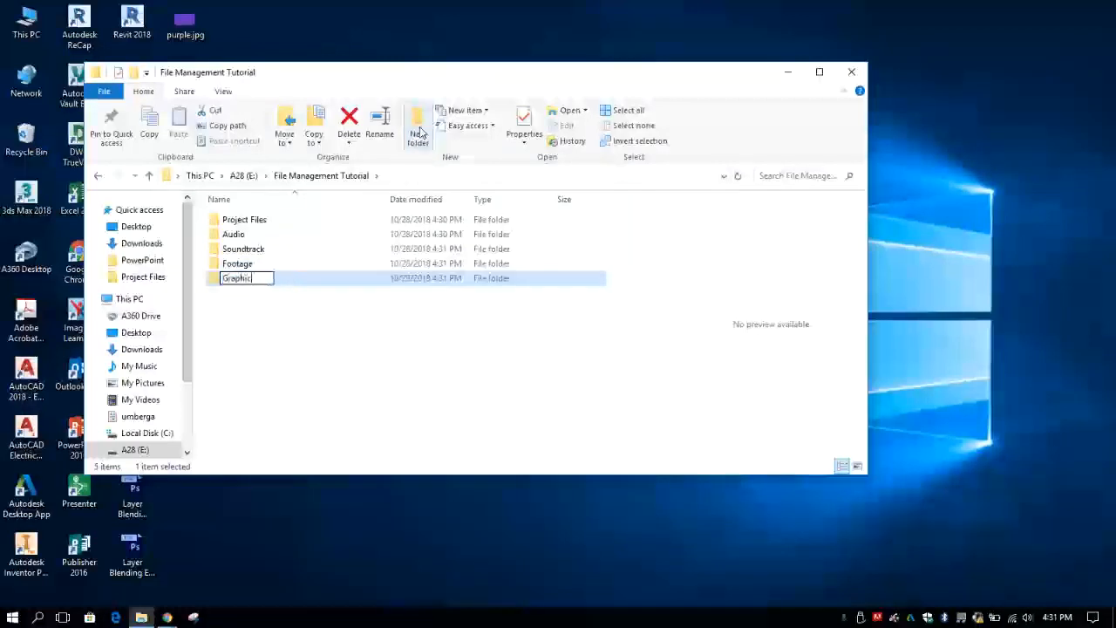
{"action": "type", "text": "s Font"}
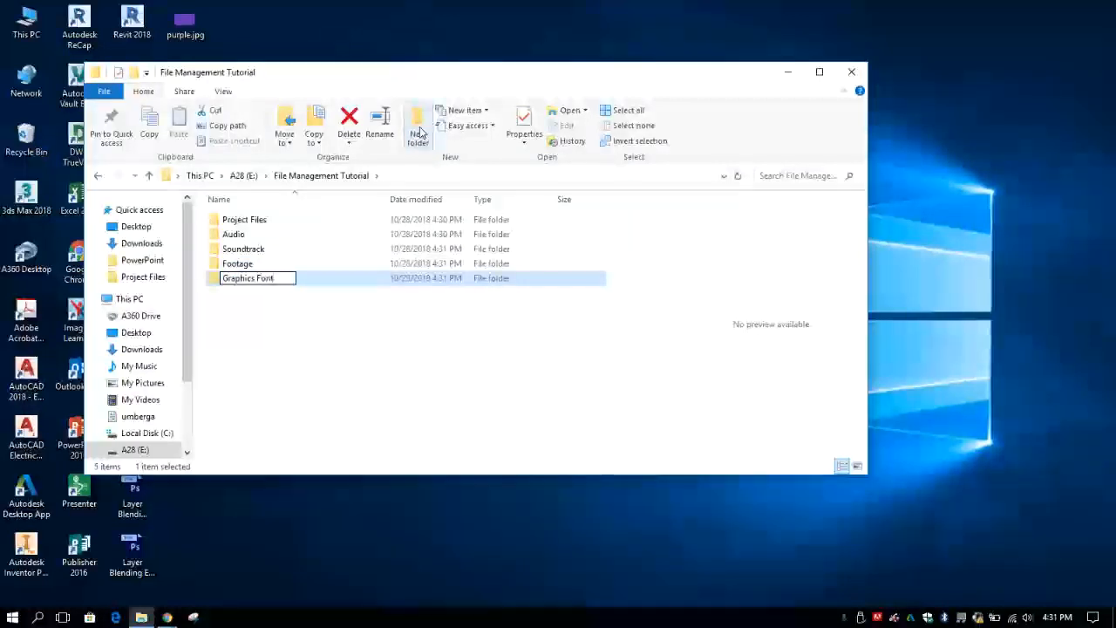
{"action": "key", "text": "Return"}
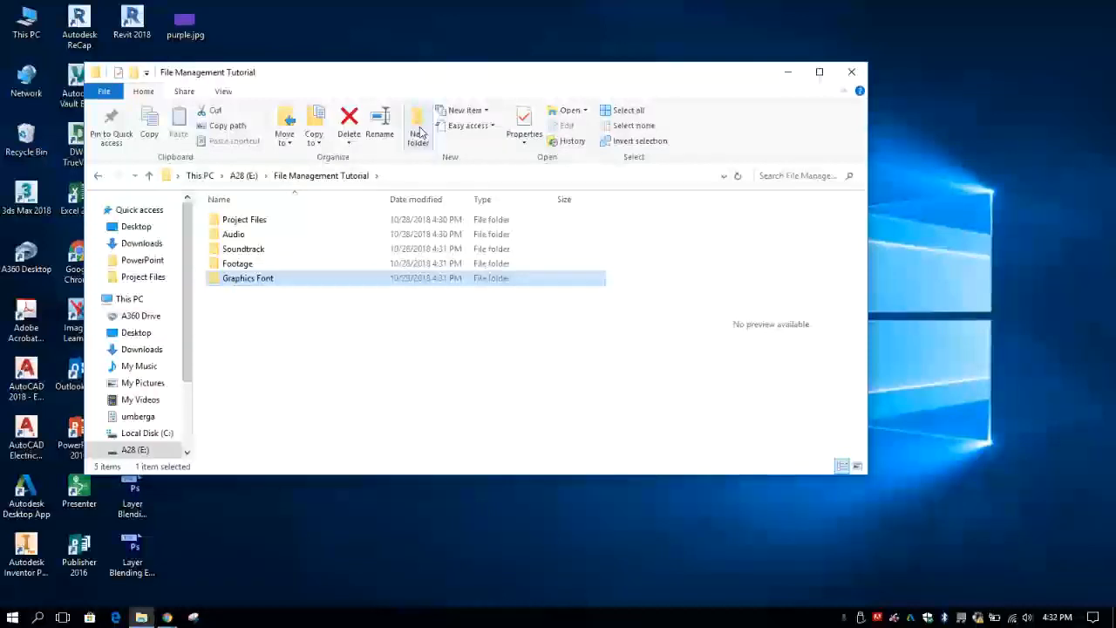
- Create the subfolders "Stills" and "Export" in the File Management Tutorial folder
{"action": "left_click", "coordinate": [419, 131]}
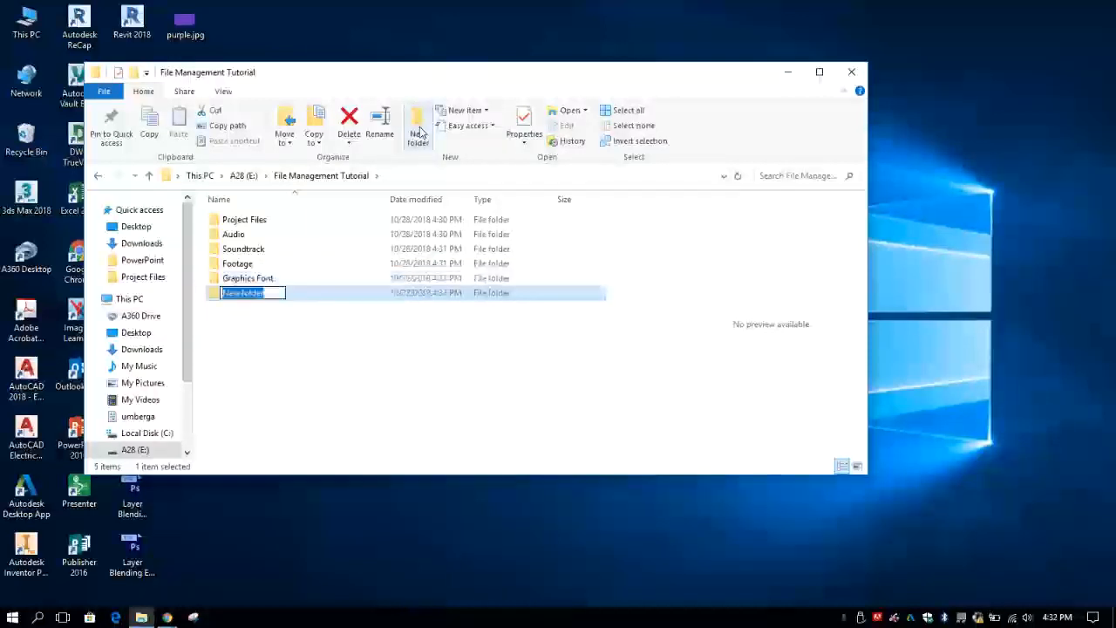
{"action": "type", "text": "Stills"}
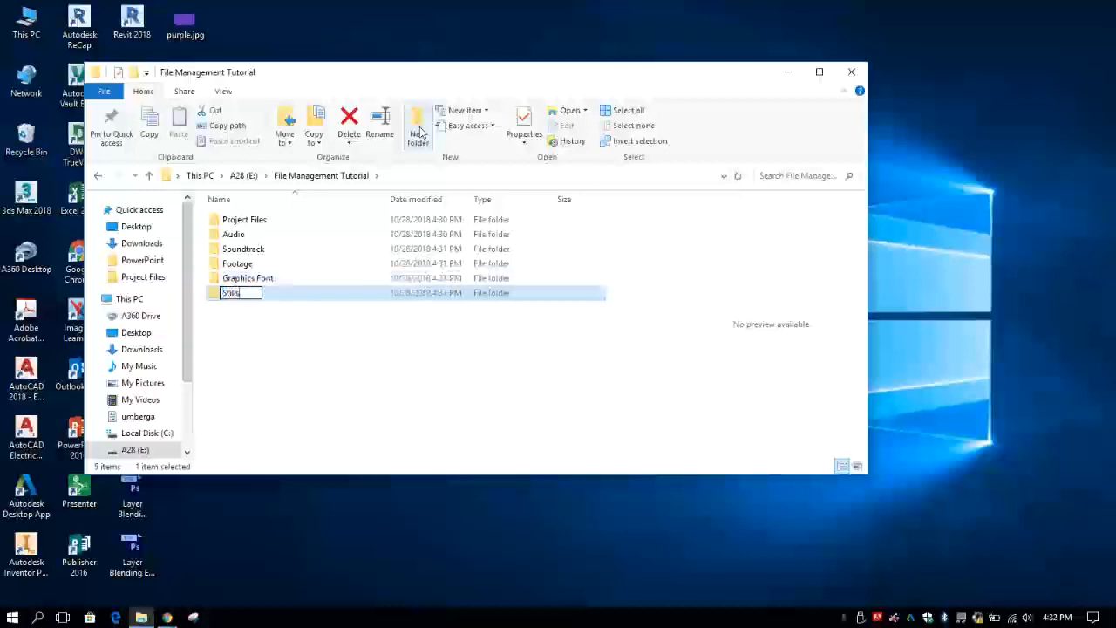
{"action": "key", "text": "Return"}
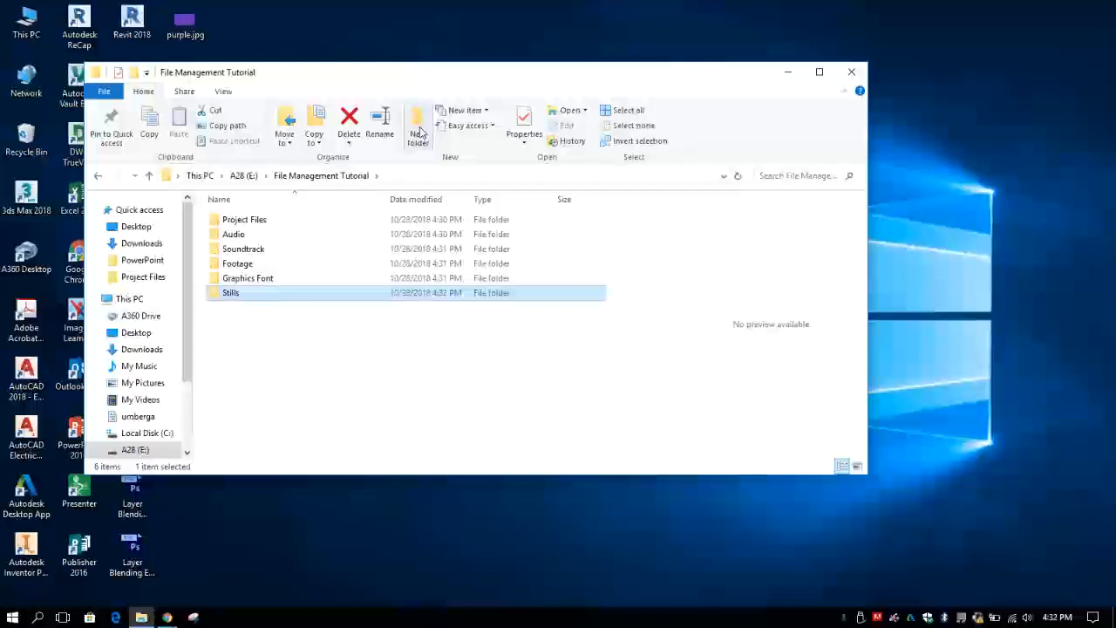
{"action": "left_click", "coordinate": [293, 376]}
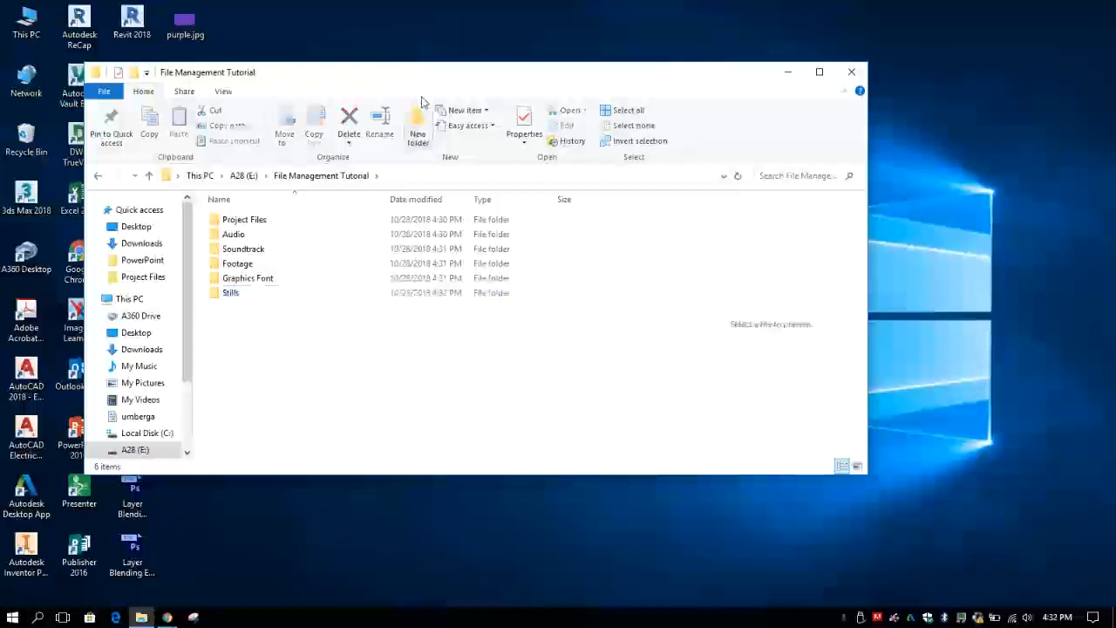
{"action": "left_click", "coordinate": [417, 122]}
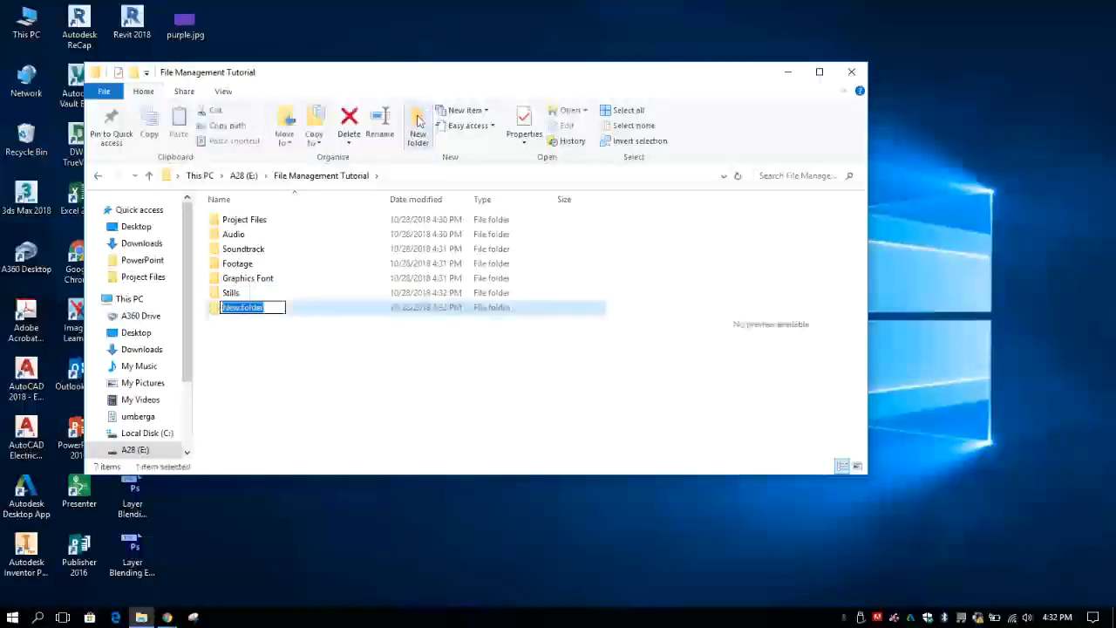
{"action": "type", "text": "Export"}
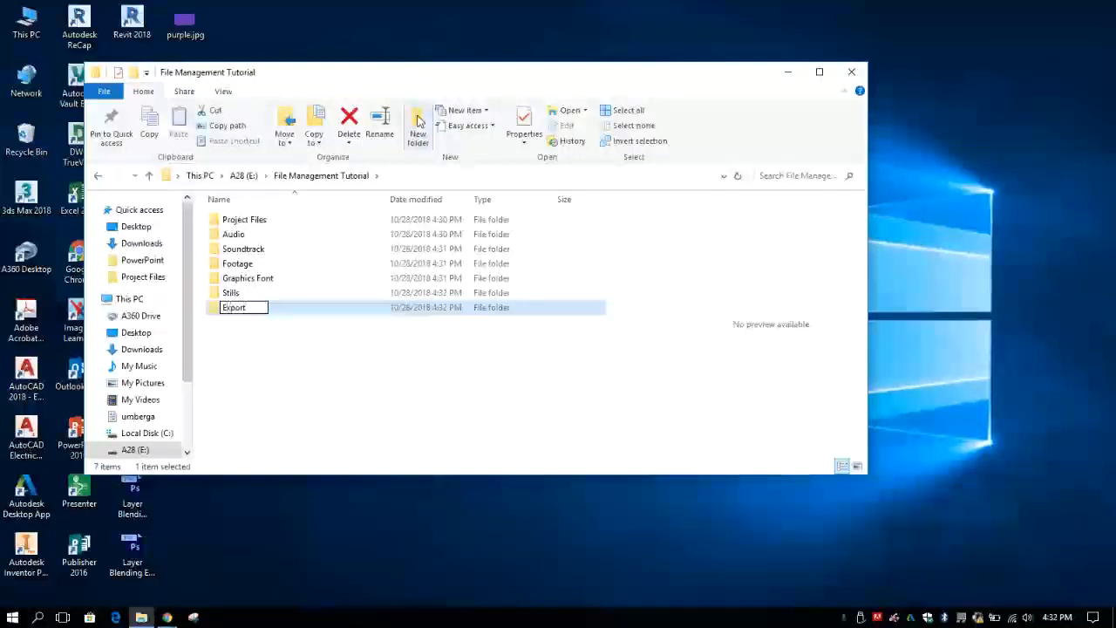
{"action": "key", "text": "Return"}
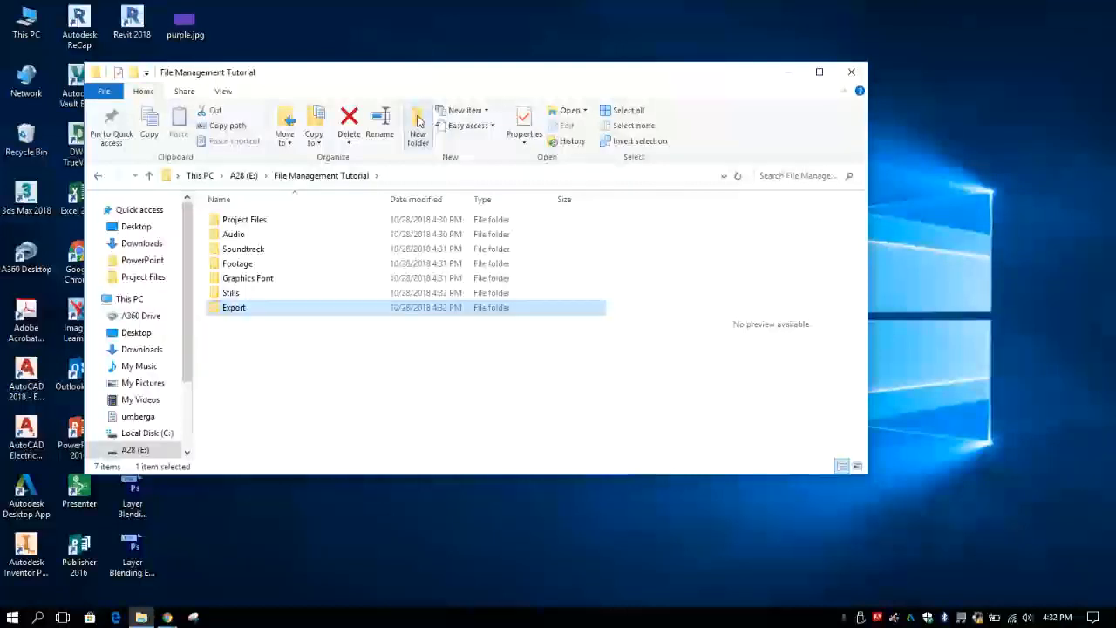
- Return to the A28 (E:) drive and reopen the File Management Tutorial folder to review its subfolders
{"action": "left_click", "coordinate": [140, 433]}
{"action": "left_click", "coordinate": [134, 448]}
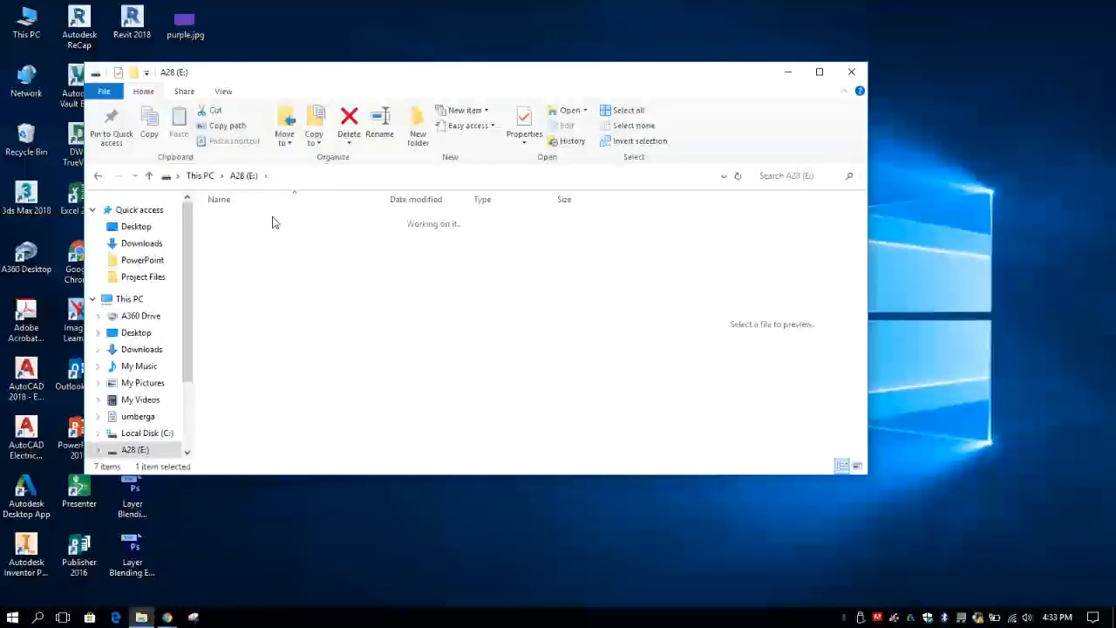
{"action": "double_click", "coordinate": [272, 221]}
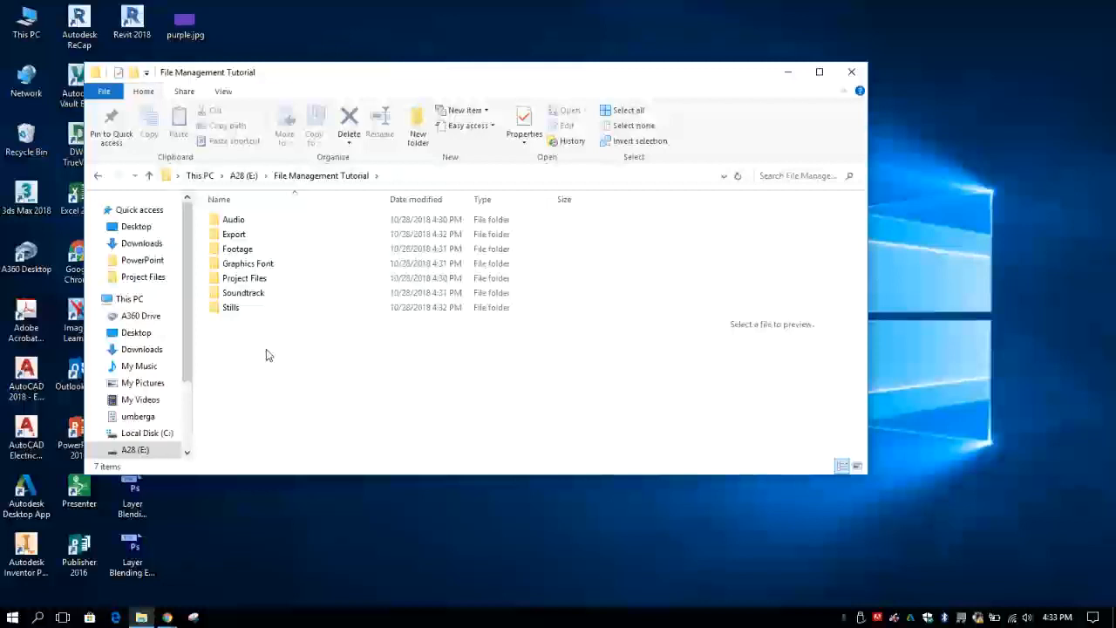
- Launch Adobe Premiere Pro CS6 from the Adobe Master Collection CS6 program group
{"action": "left_click", "coordinate": [10, 619]}
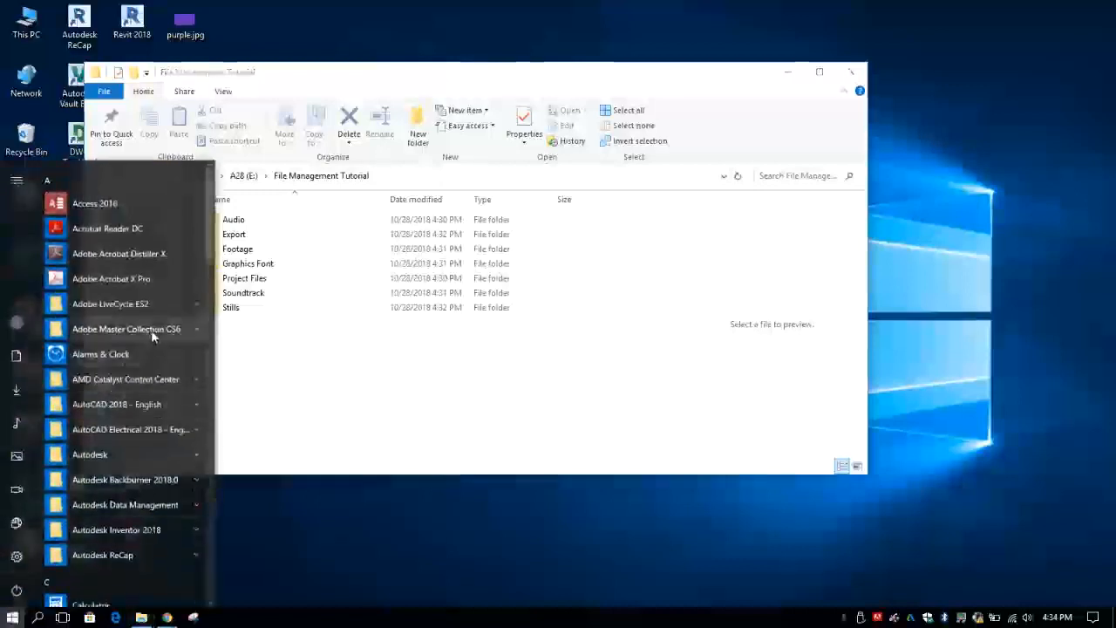
{"action": "left_click", "coordinate": [185, 330]}
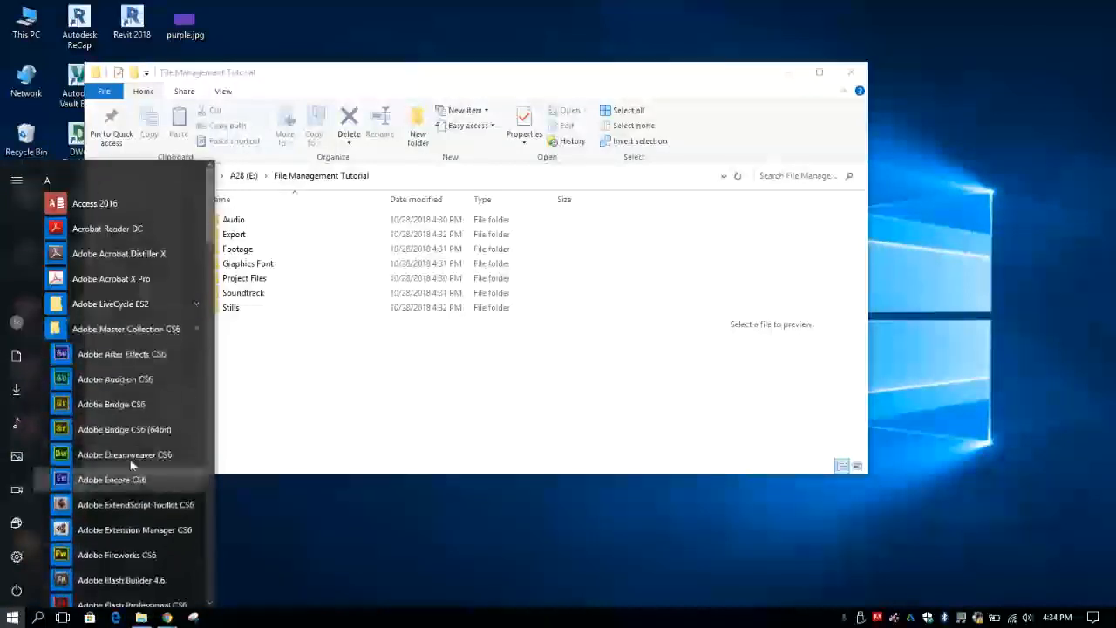
{"action": "left_click_drag", "start_coordinate": [211, 218], "coordinate": [210, 288]}
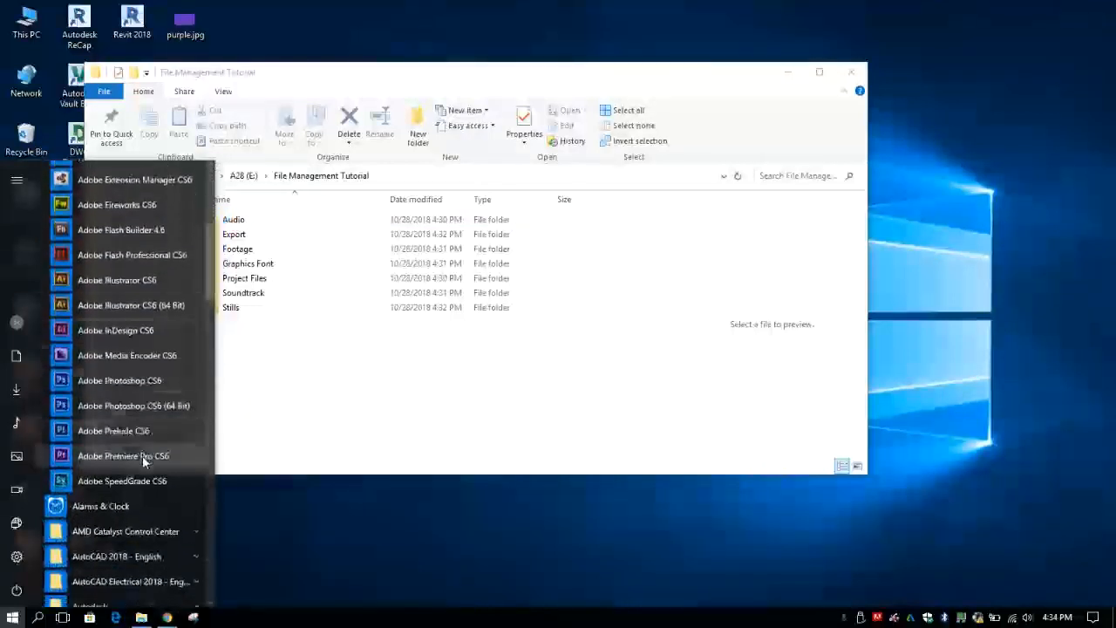
{"action": "left_click", "coordinate": [142, 455]}
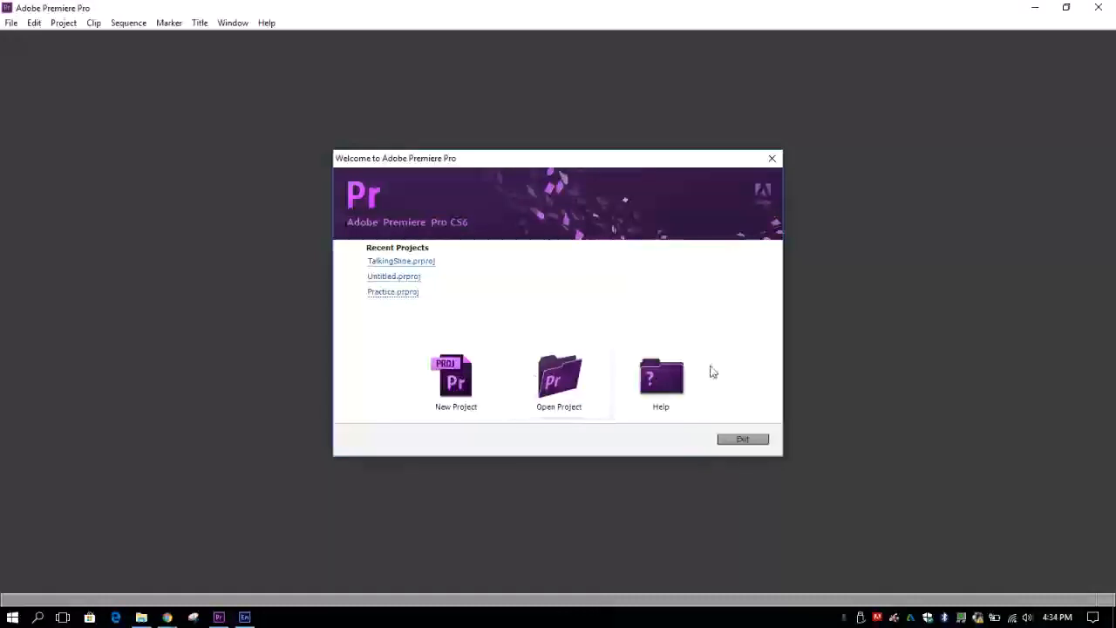
- Start a new project and set its location to the Project Files subfolder of File Management Tutorial on the A28 (E:) drive
{"action": "left_click", "coordinate": [464, 384]}
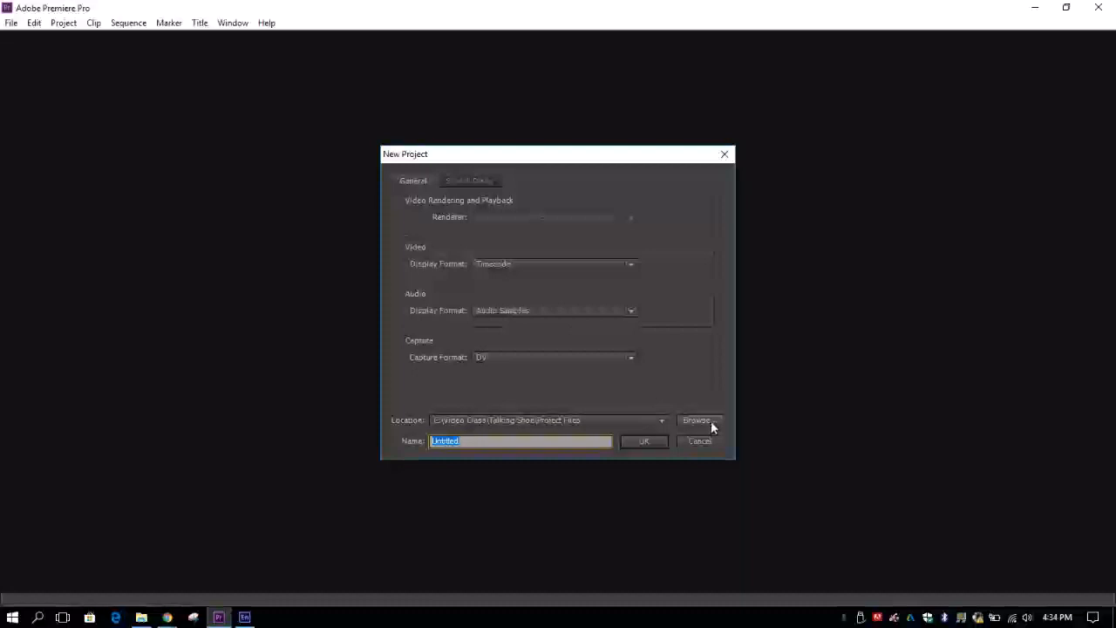
{"action": "left_click", "coordinate": [710, 421]}
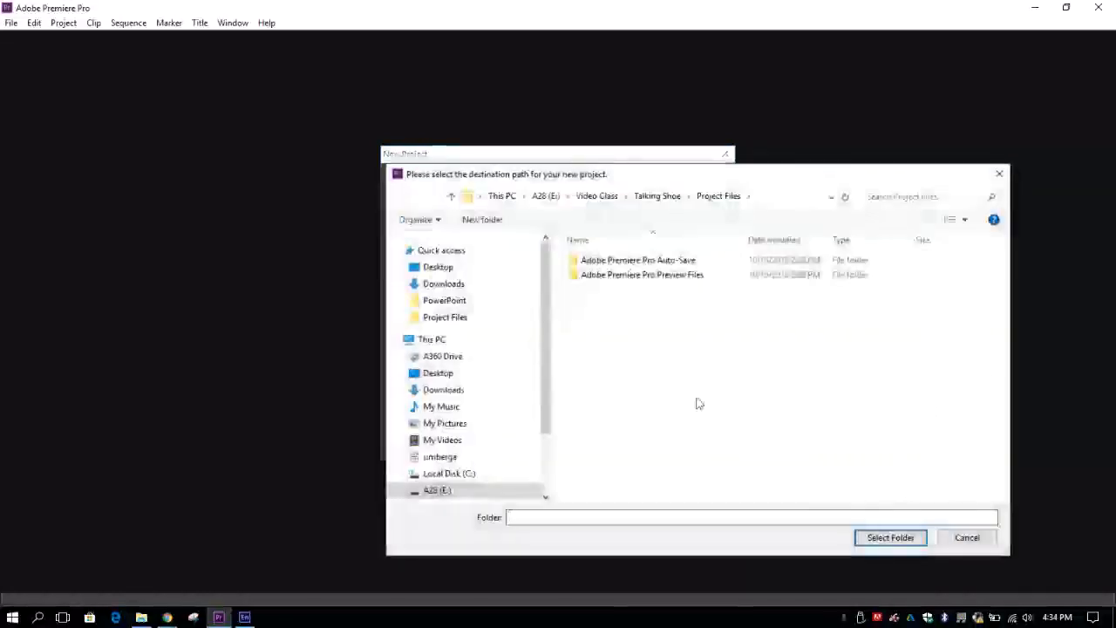
{"action": "left_click", "coordinate": [547, 197]}
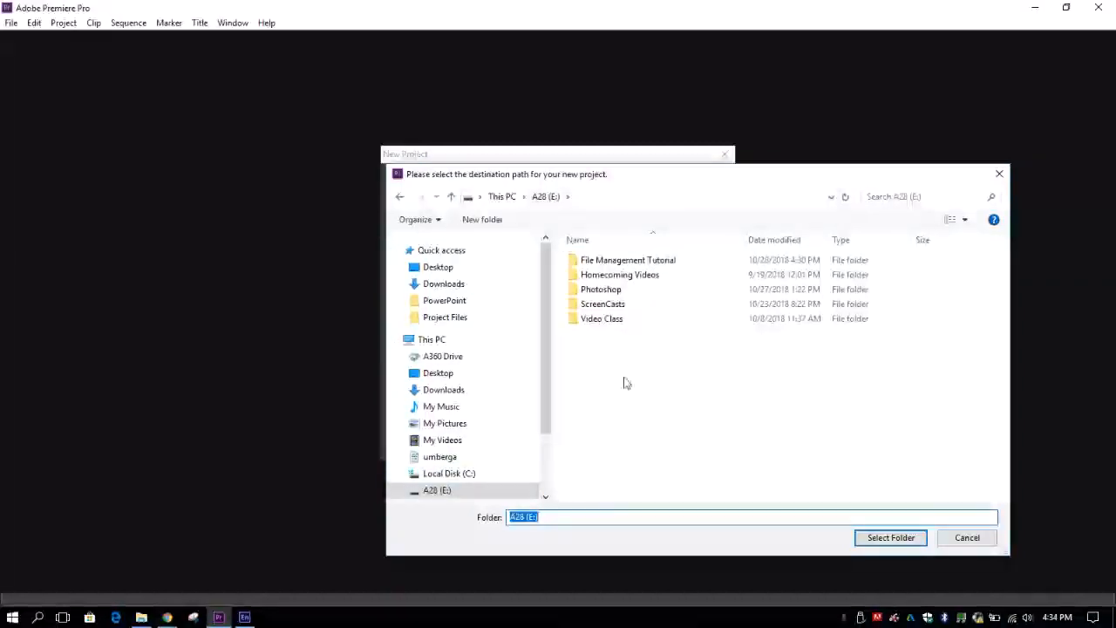
{"action": "double_click", "coordinate": [610, 265]}
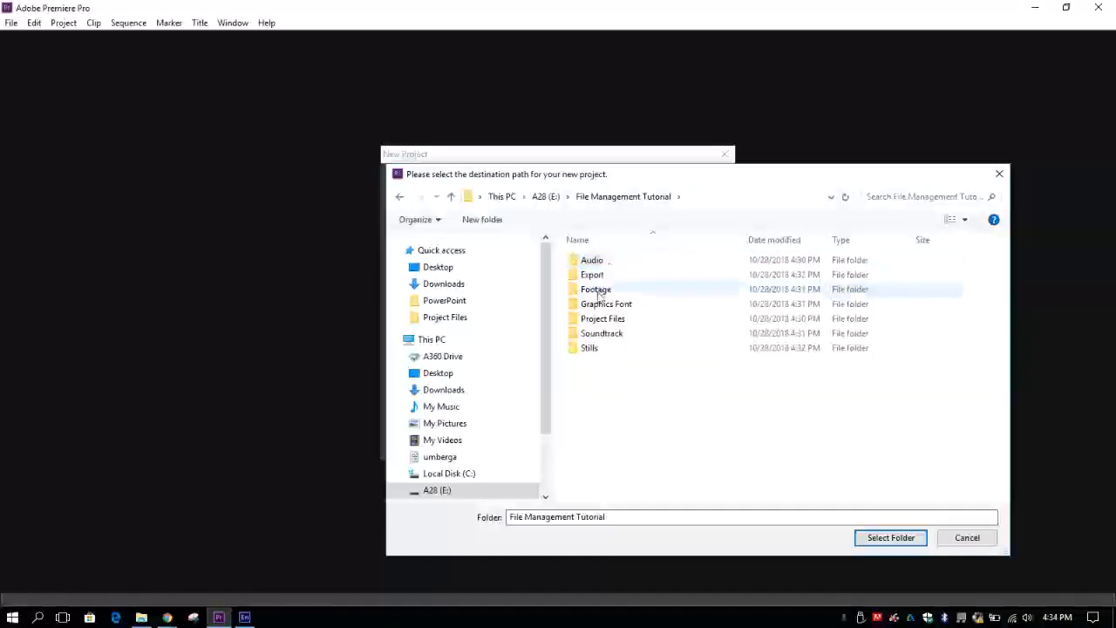
{"action": "double_click", "coordinate": [600, 319]}
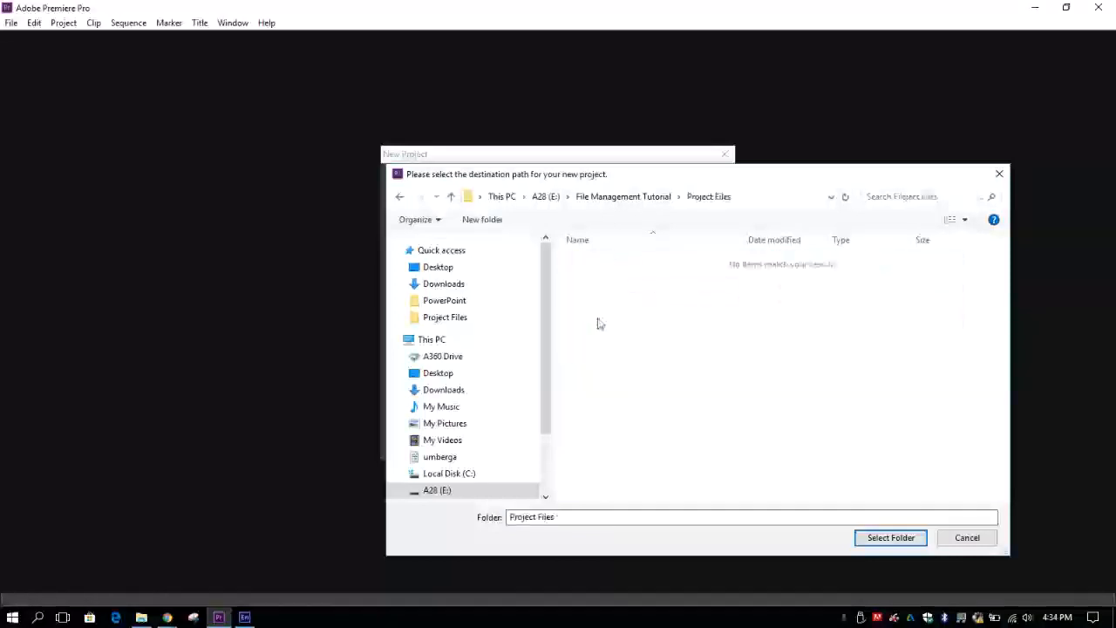
{"action": "left_click", "coordinate": [887, 537]}
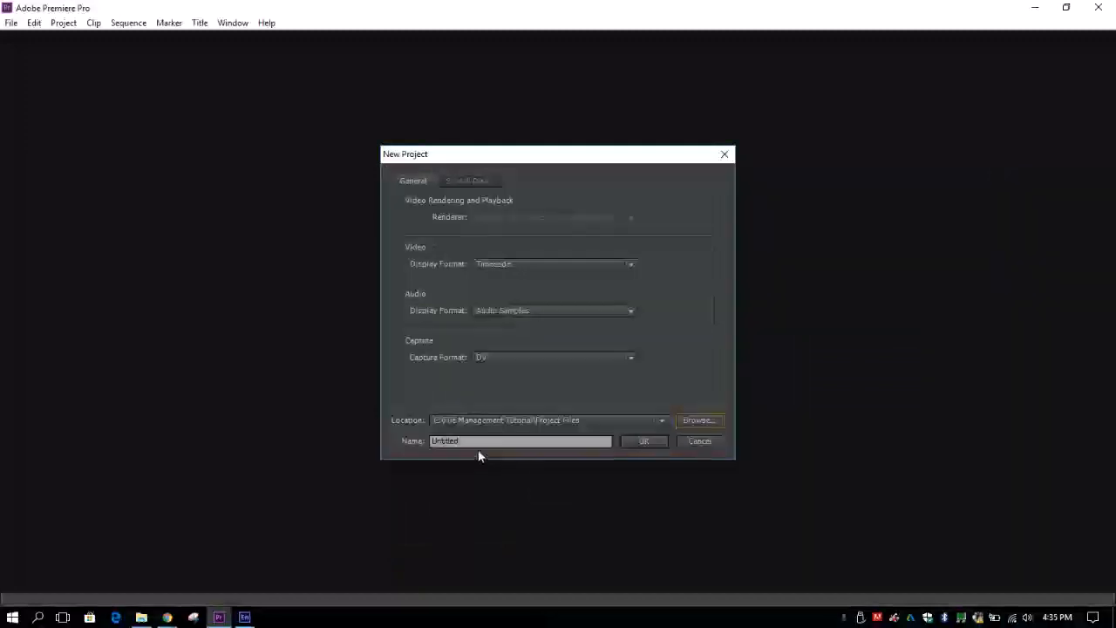
- Name the new project "FileManagementTutorial_1018" and confirm its settings
{"action": "left_click_drag", "start_coordinate": [475, 446], "coordinate": [389, 450]}
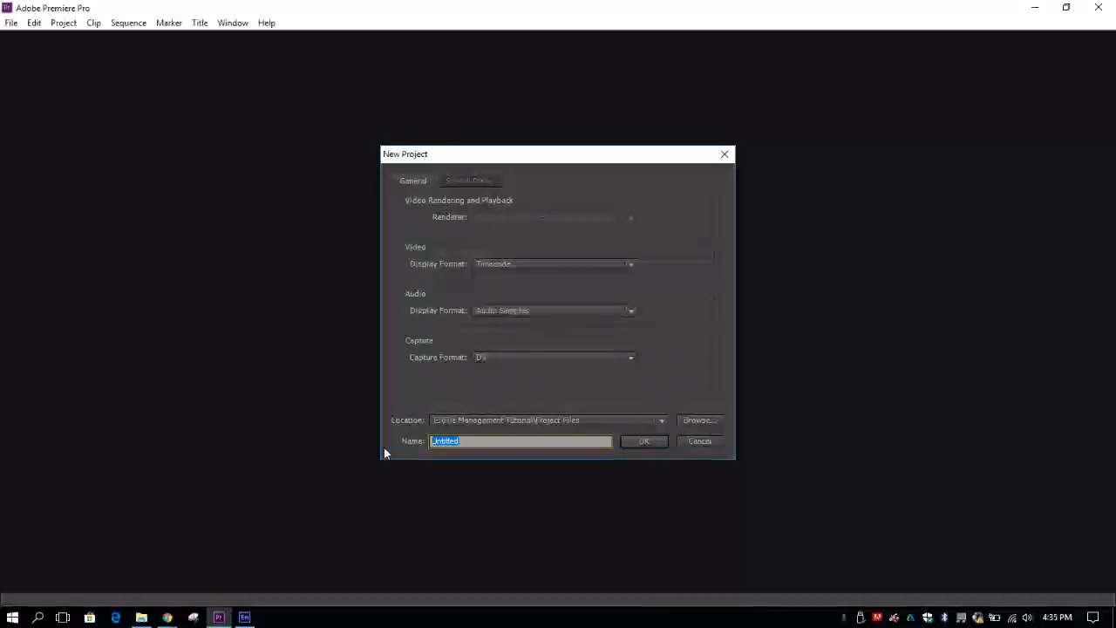
{"action": "type", "text": "File"}
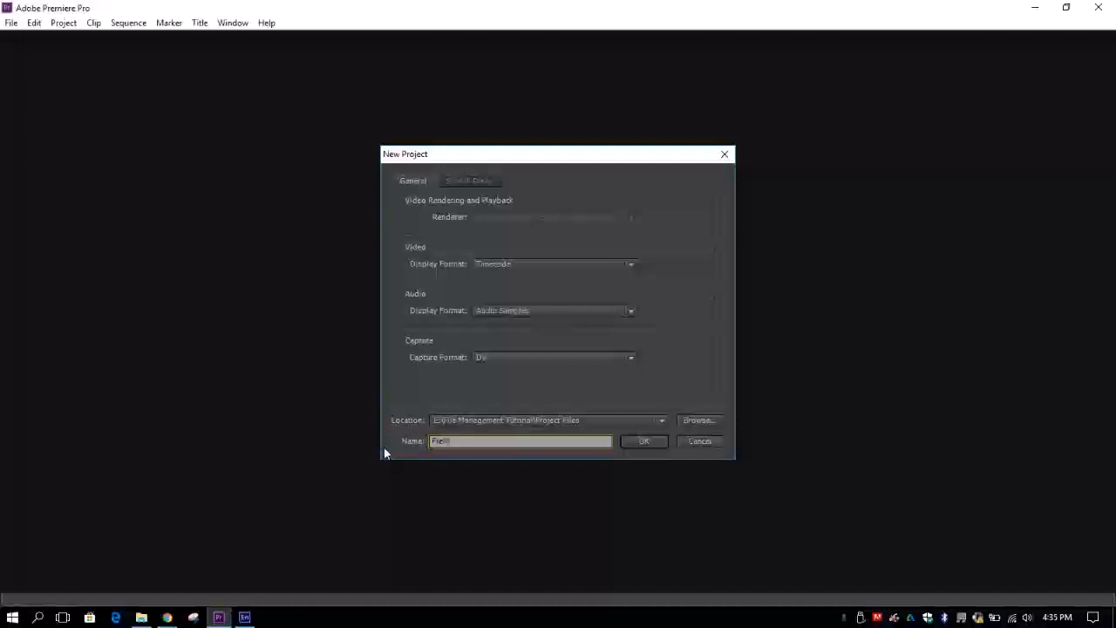
{"action": "type", "text": " ManagementTu"}
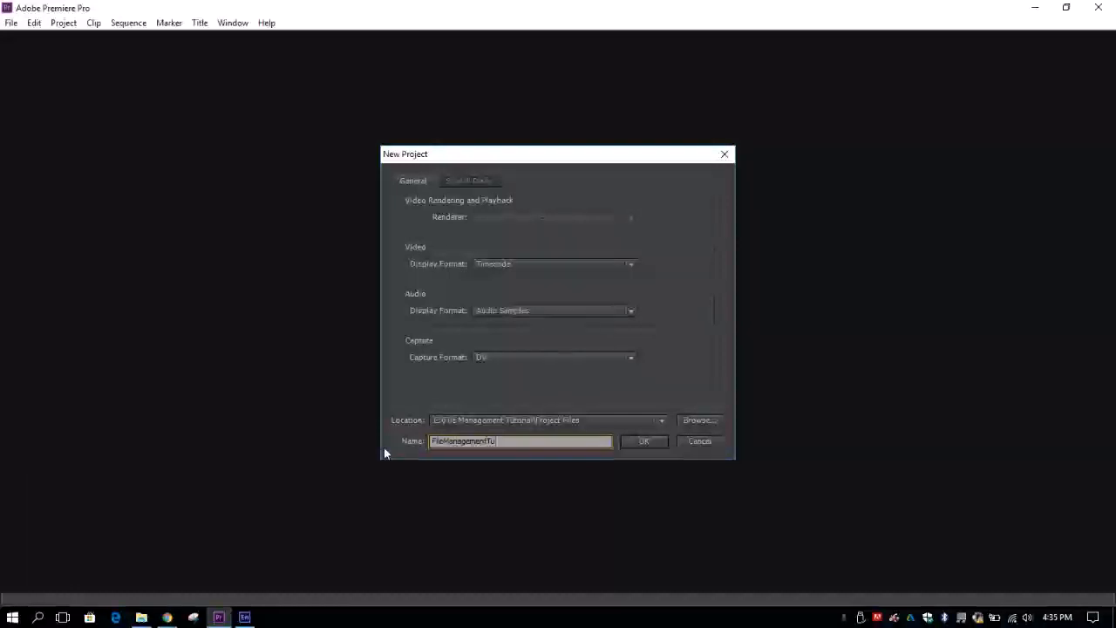
{"action": "type", "text": "torial_1018"}
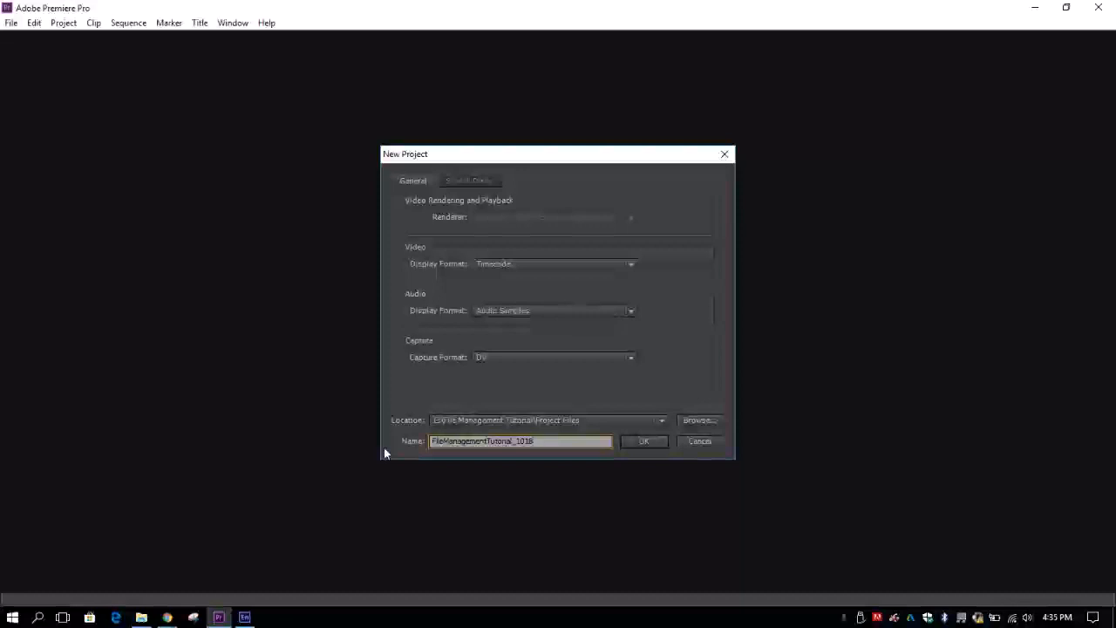
{"action": "left_click", "coordinate": [642, 441]}
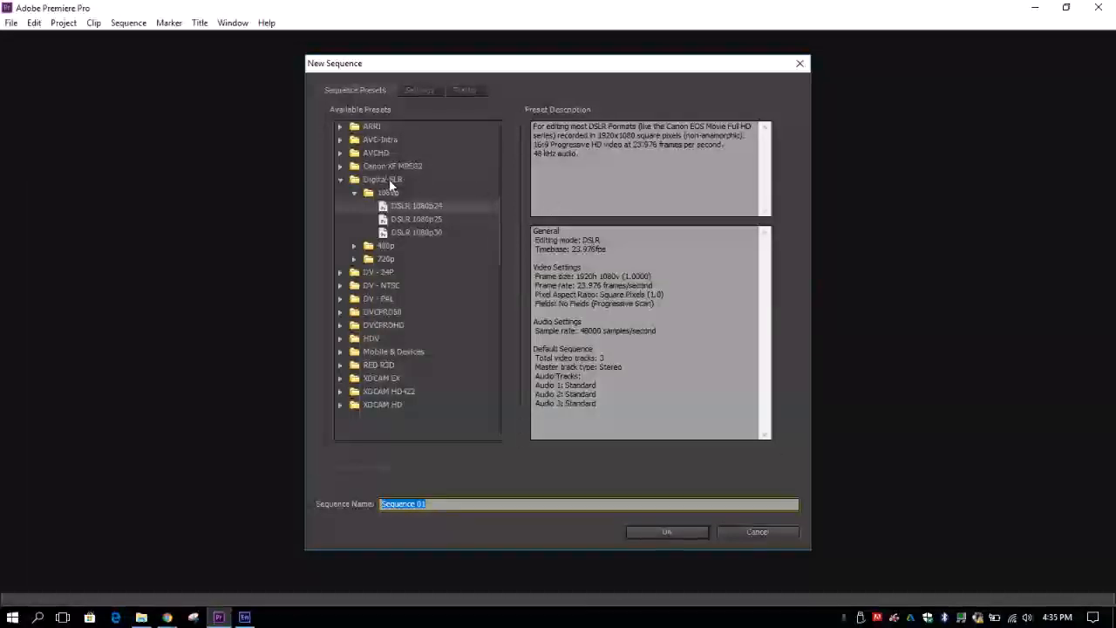
- Choose the DSLR 1080p24 sequence preset under Digital SLR 1080p, and look through the RED R3D and Mobile & Devices preset groups
{"action": "left_click", "coordinate": [444, 210]}
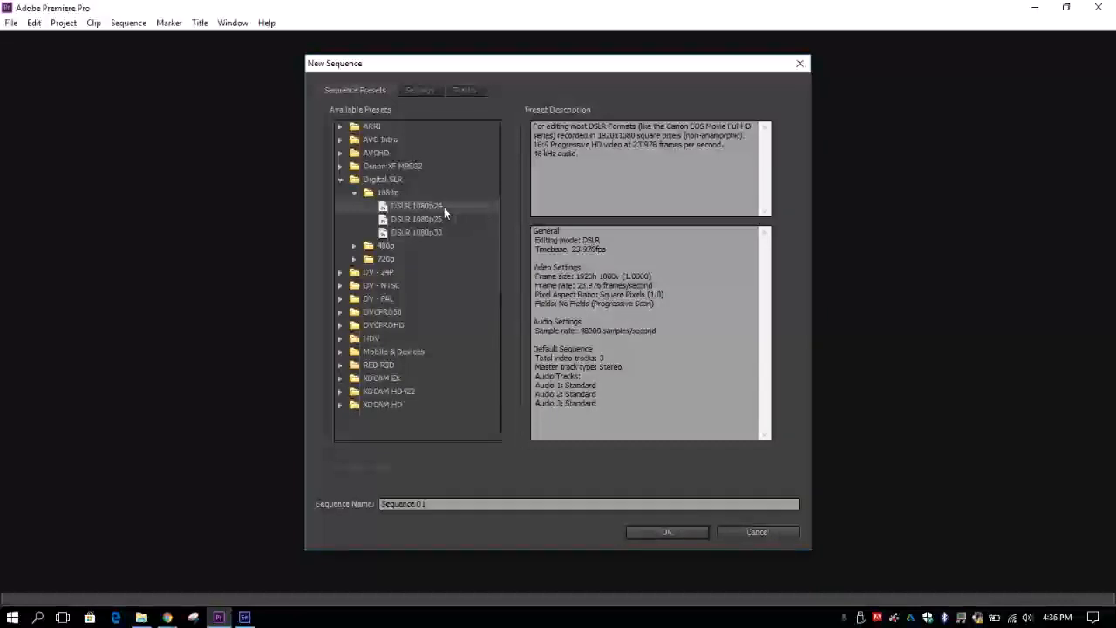
{"action": "left_click", "coordinate": [445, 218]}
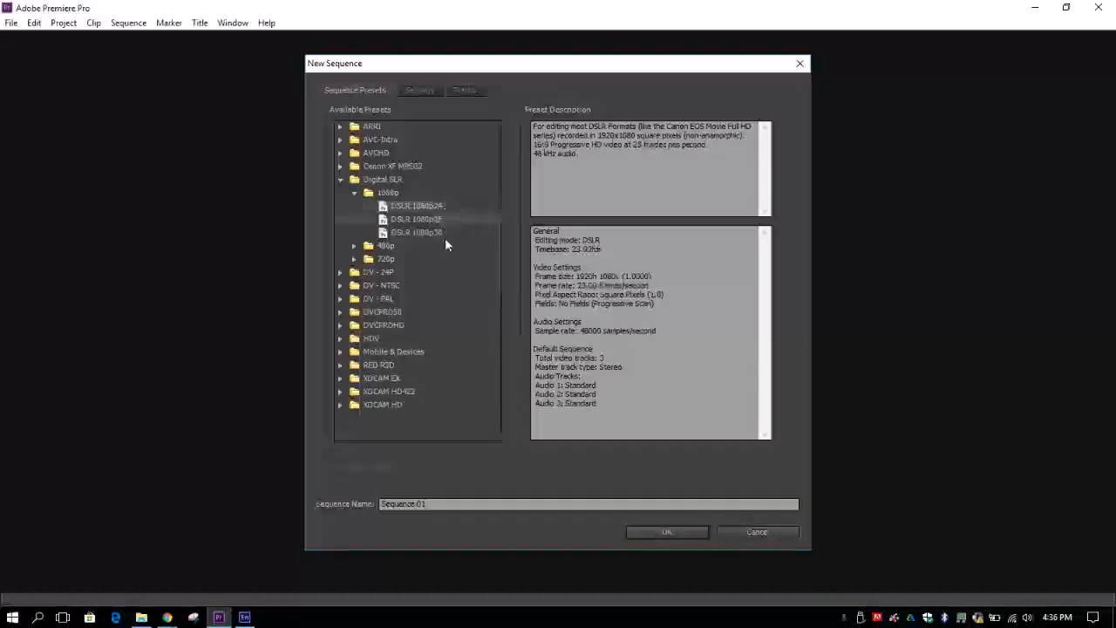
{"action": "left_click", "coordinate": [418, 206]}
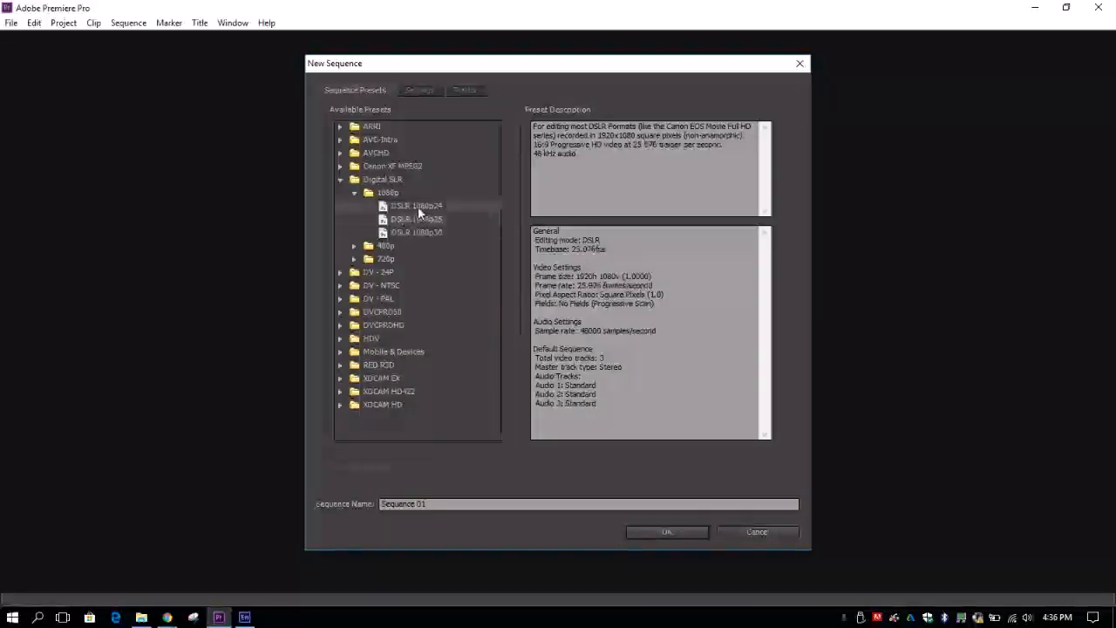
{"action": "left_click", "coordinate": [340, 180]}
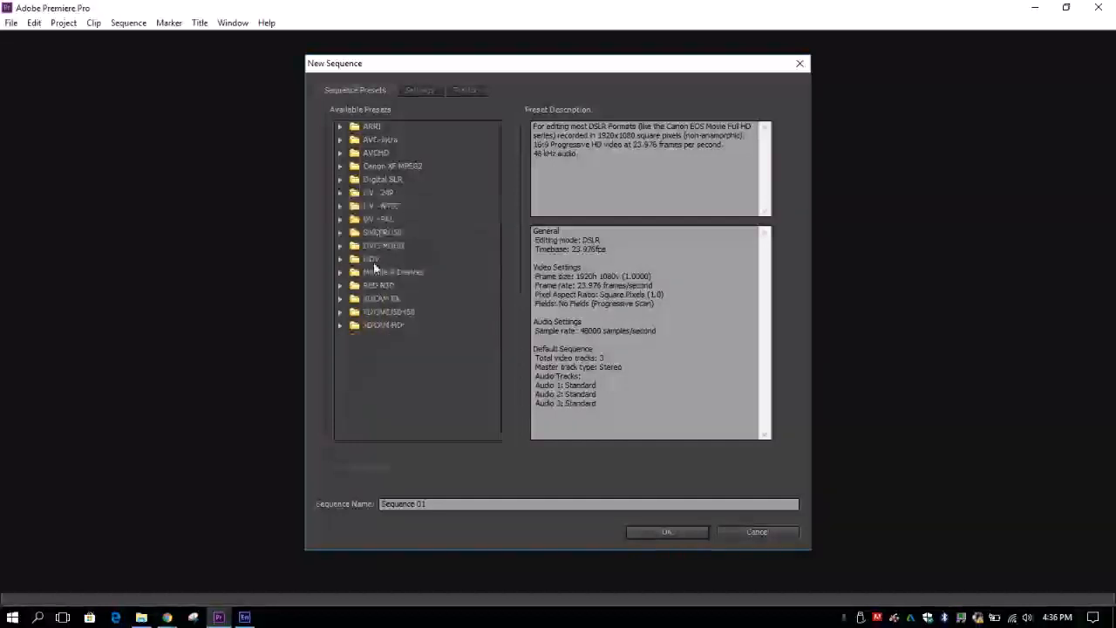
{"action": "left_click", "coordinate": [340, 285]}
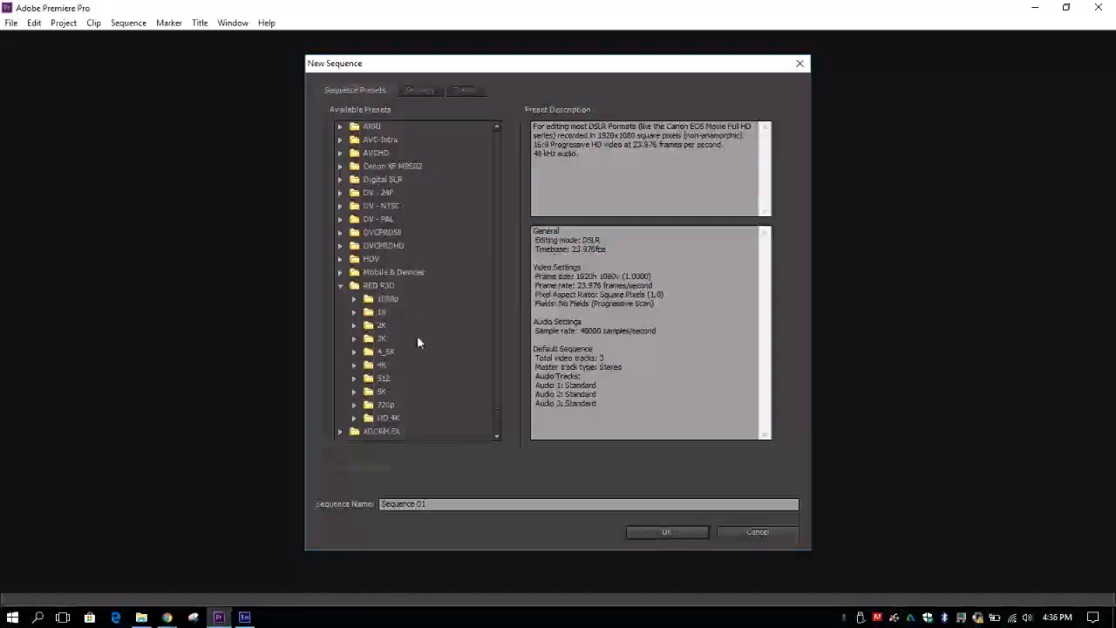
{"action": "left_click", "coordinate": [338, 272]}
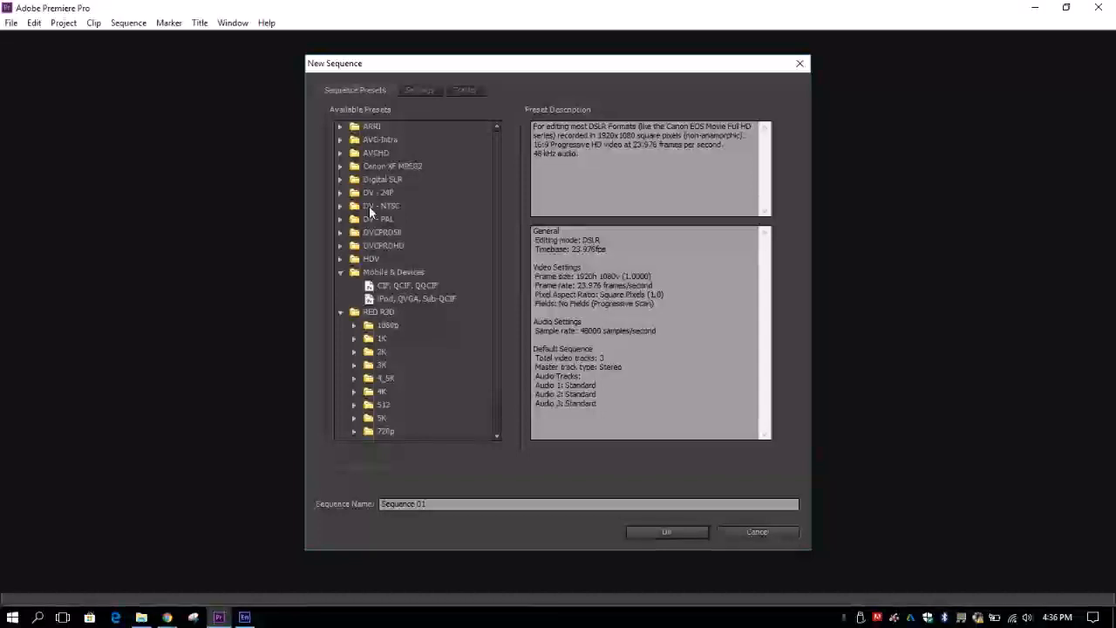
{"action": "left_click", "coordinate": [341, 179]}
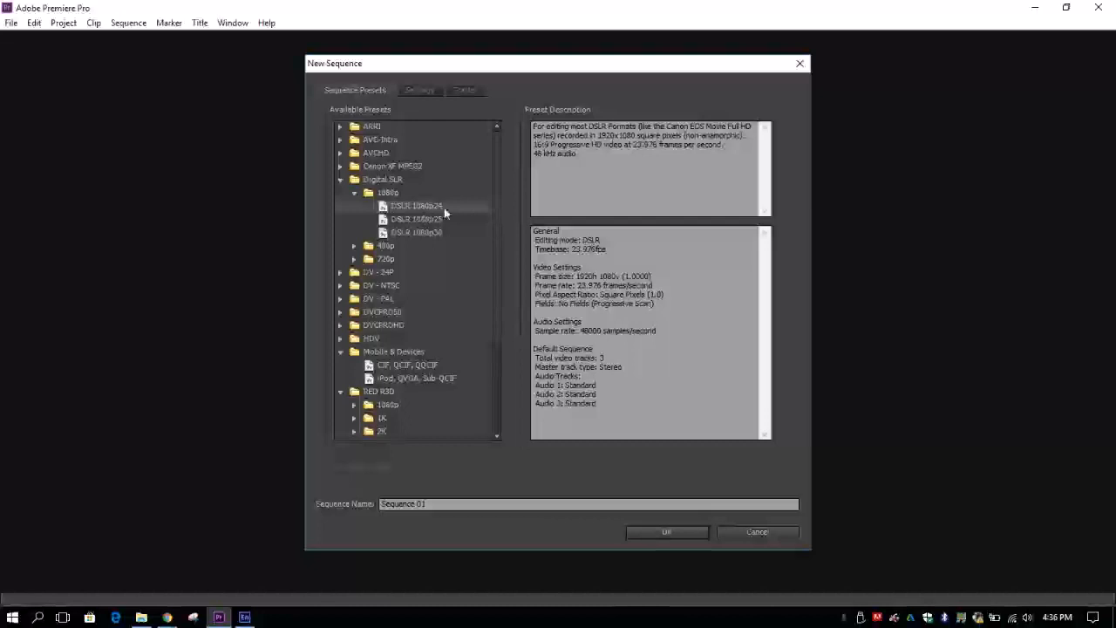
- Name the new sequence "Culling" and create it
{"action": "left_click", "coordinate": [438, 503]}
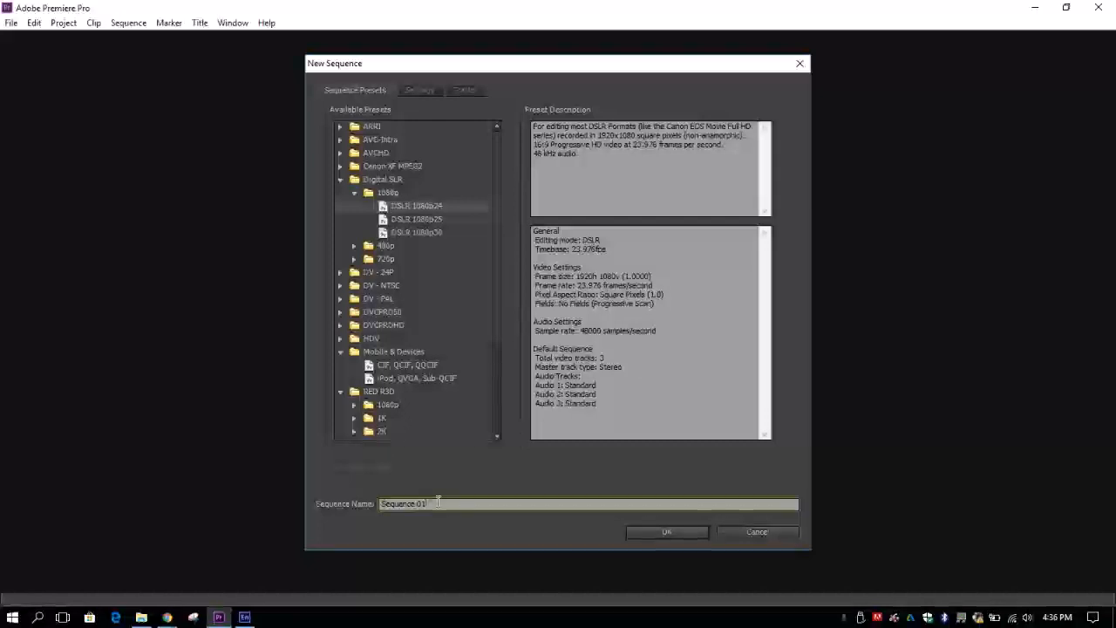
{"action": "left_click_drag", "start_coordinate": [434, 503], "coordinate": [330, 479]}
{"action": "type", "text": "DSLling"}
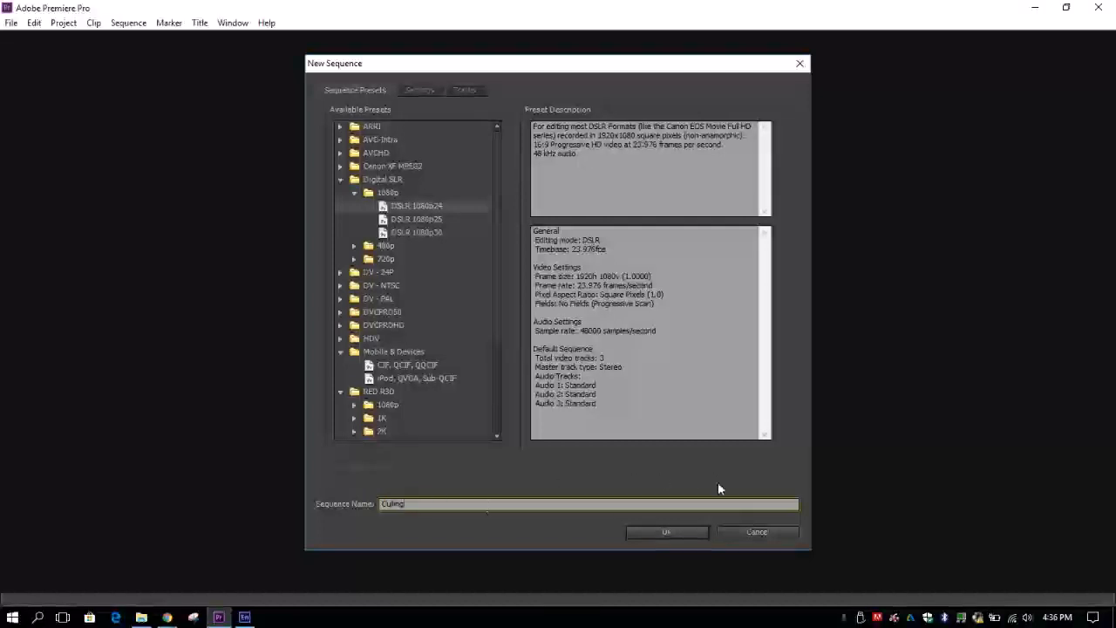
{"action": "left_click", "coordinate": [664, 532]}
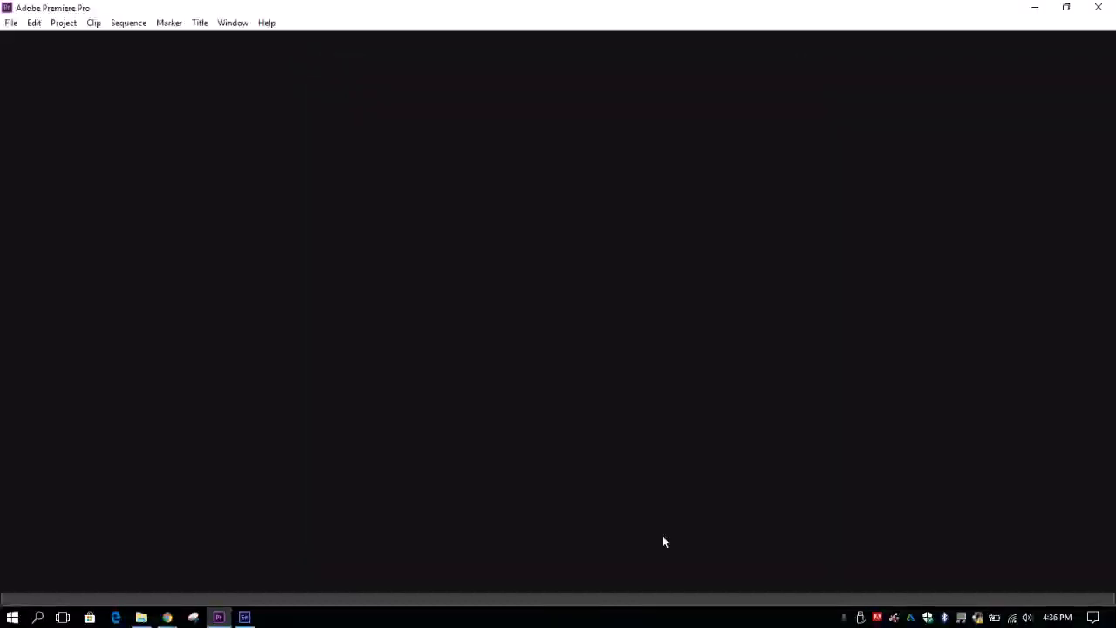